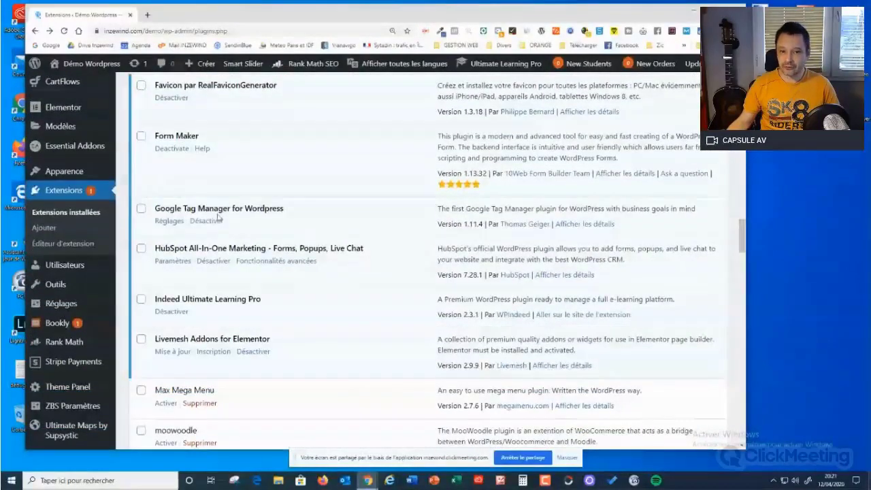
Step: Open the settings of the Google Tag Manager for WordPress plugin and examine its Google Tag Manager ID field
{"action": "mouse_move", "coordinate": [121, 194]}
{"action": "left_mouse_down"}
{"action": "mouse_move", "coordinate": [265, 239]}
{"action": "mouse_move", "coordinate": [121, 193]}
{"action": "left_mouse_up"}
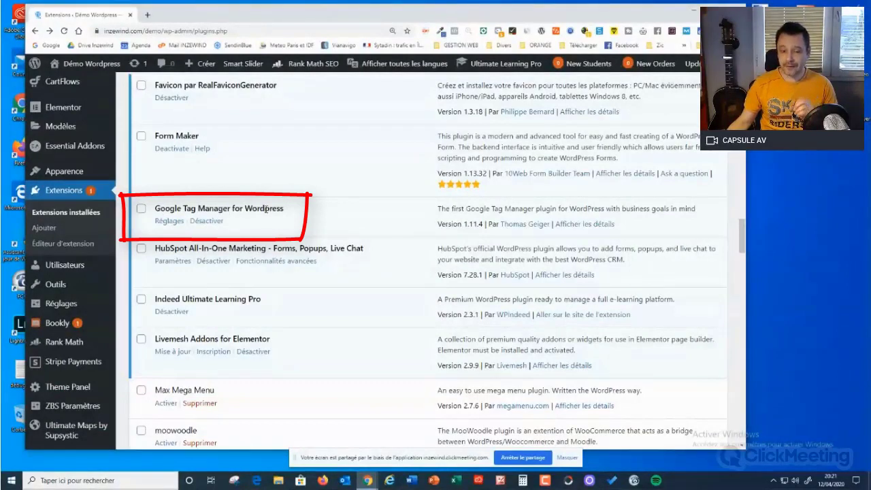
{"action": "left_click", "coordinate": [162, 222]}
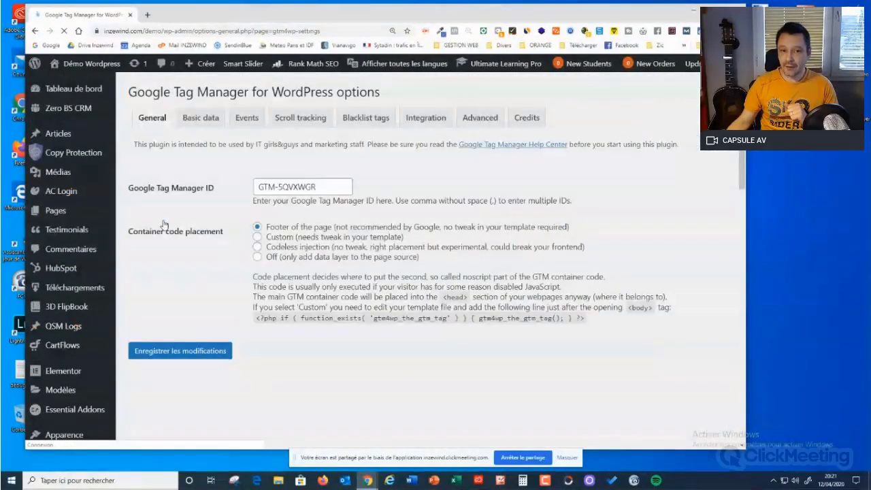
{"action": "left_click_drag", "start_coordinate": [332, 188], "coordinate": [252, 193]}
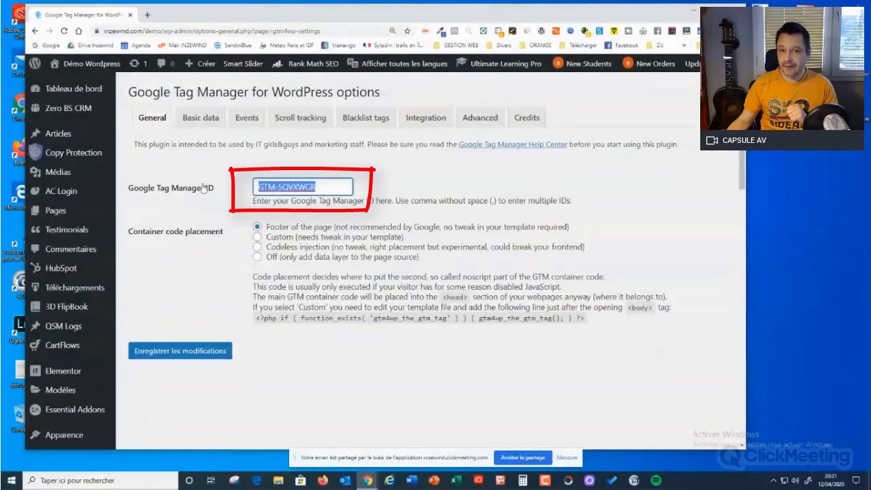
{"action": "left_click", "coordinate": [147, 196]}
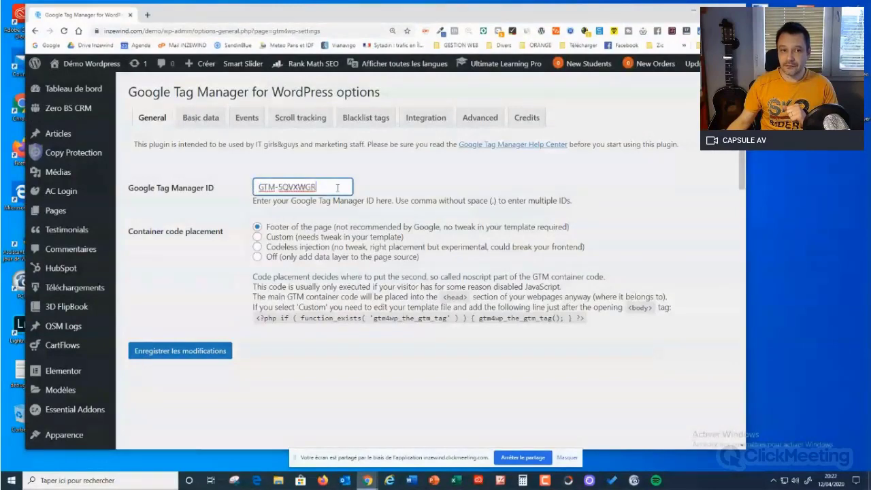
Step: Open the Google Tag Manager accounts page in a new browser tab
{"action": "left_click", "coordinate": [147, 15]}
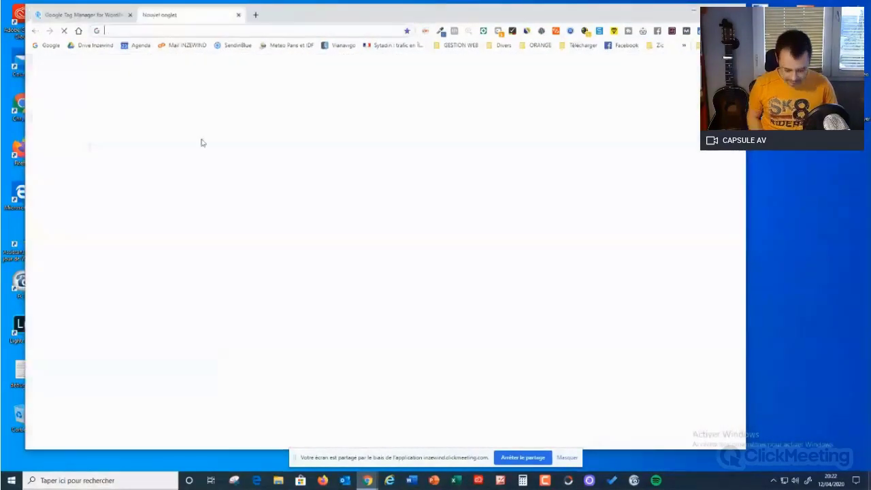
{"action": "type", "text": "googe"}
{"action": "key", "text": "BackSpace"}
{"action": "type", "text": "l"}
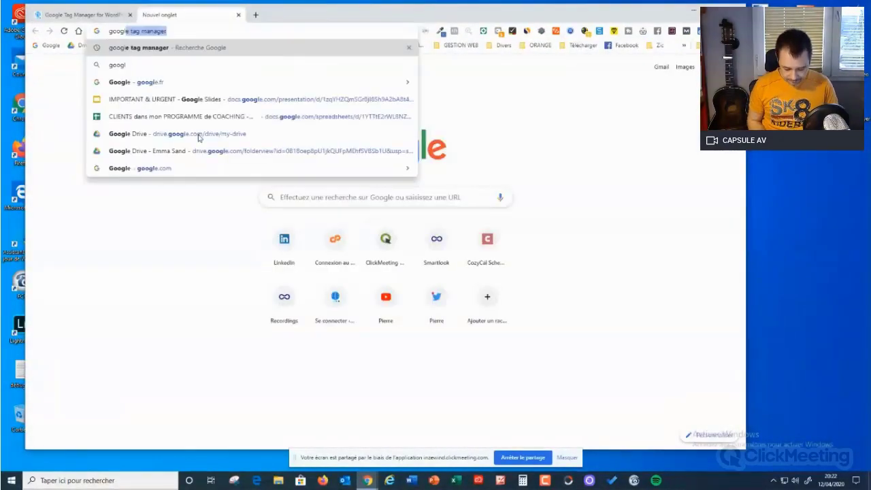
{"action": "key", "text": "Return"}
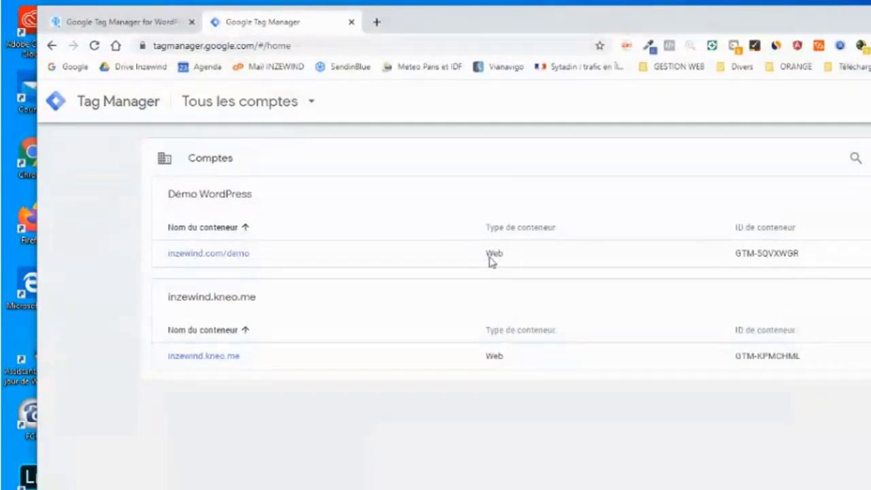
Step: Compare the container ID of inzewind.com/demo in Tag Manager with the ID in the WordPress plugin settings
{"action": "left_click_drag", "start_coordinate": [820, 260], "coordinate": [738, 260]}
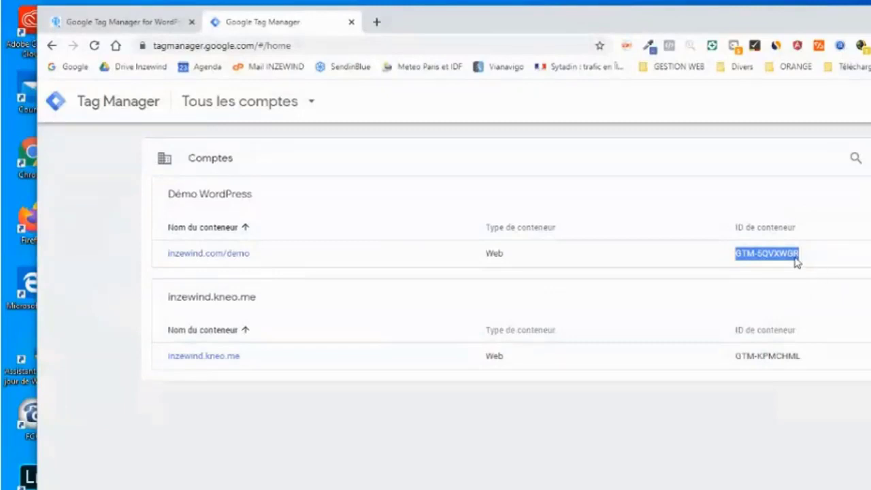
{"action": "left_click", "coordinate": [122, 21]}
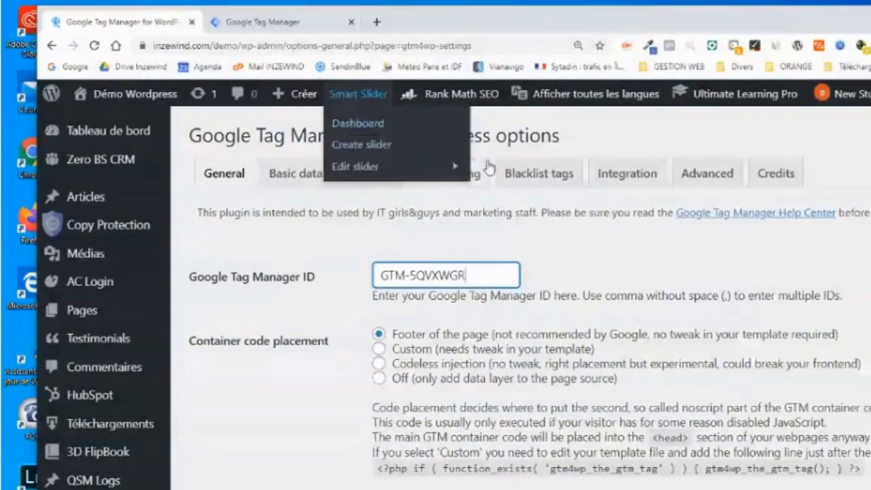
{"action": "left_click", "coordinate": [597, 259]}
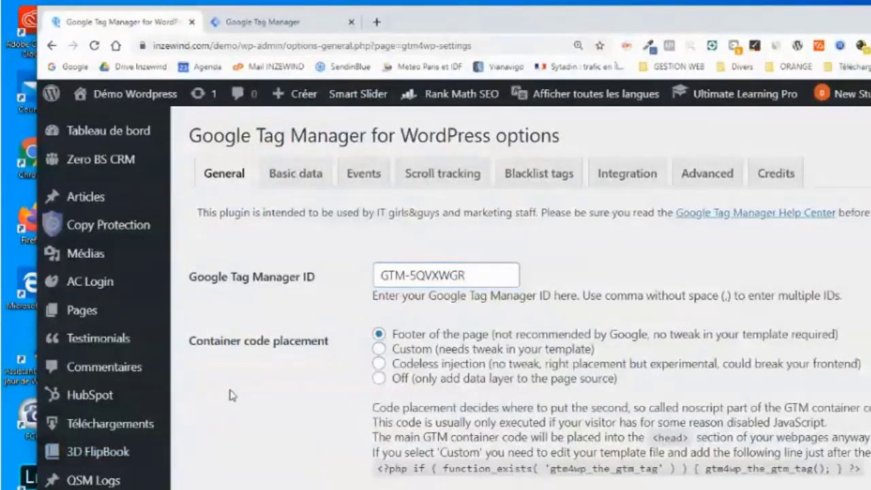
Step: Return to the installed WordPress extensions and open the settings of SmartLook Visitor Recording
{"action": "mouse_move", "coordinate": [154, 284]}
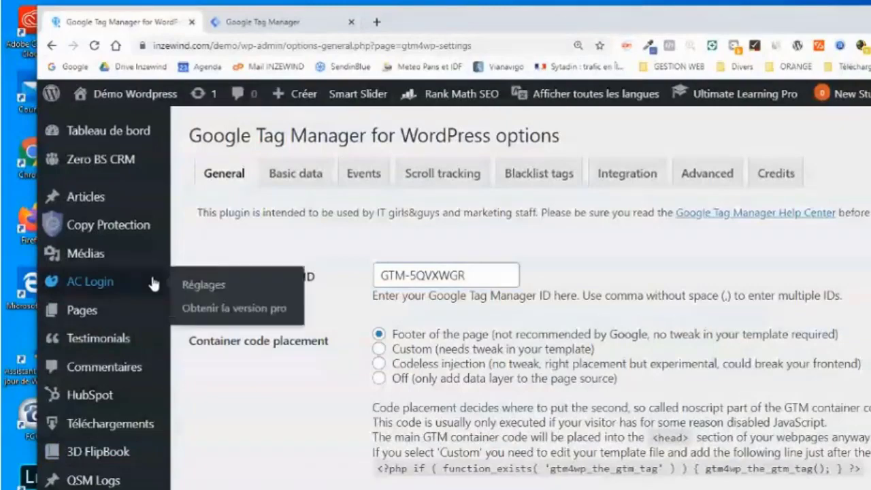
{"action": "scroll", "coordinate": [153, 284], "scroll_direction": "down", "scroll_amount": 2}
{"action": "mouse_move", "coordinate": [75, 318]}
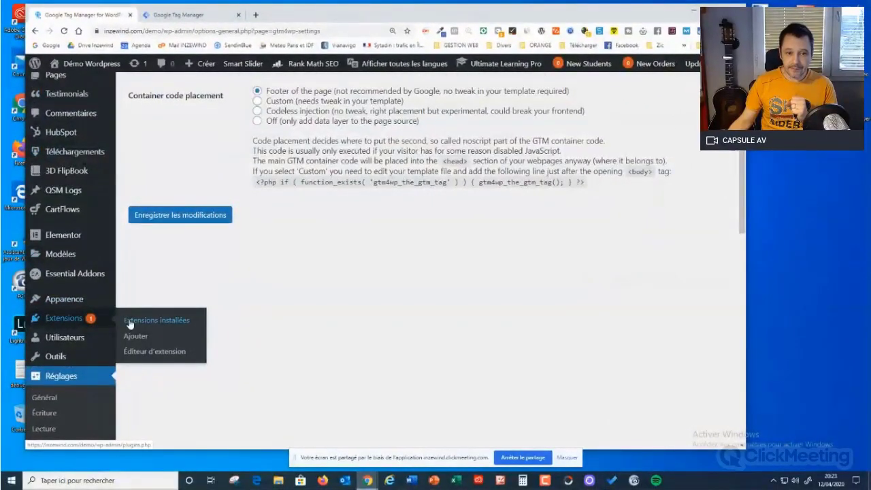
{"action": "left_click", "coordinate": [129, 324]}
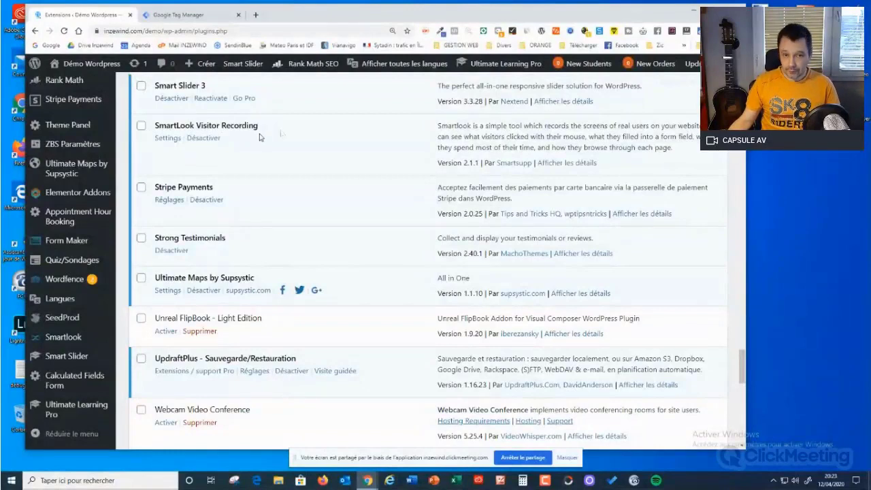
{"action": "scroll", "coordinate": [277, 136], "scroll_direction": "up", "scroll_amount": 2}
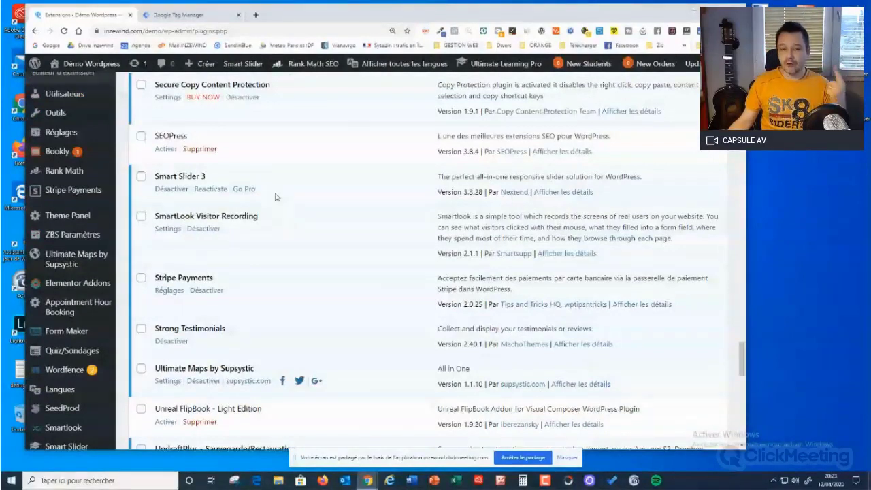
{"action": "left_click", "coordinate": [170, 229]}
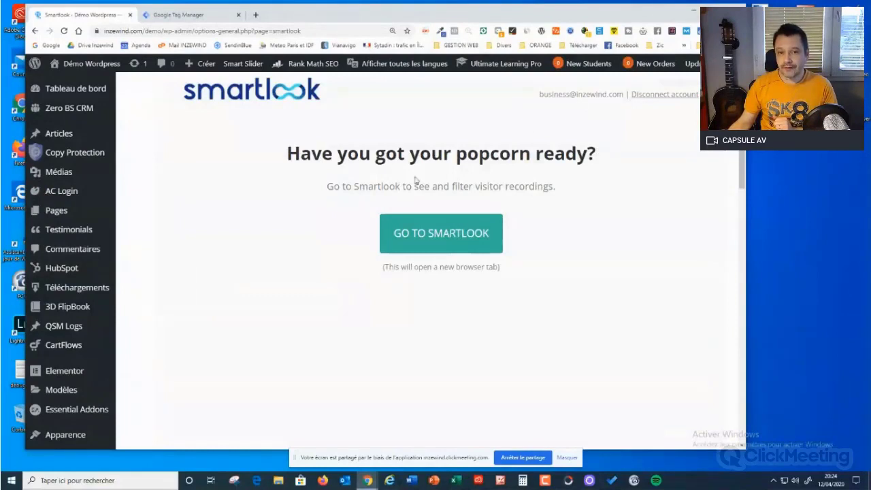
Step: Open the Smartlook recordings page in a new browser tab
{"action": "left_click", "coordinate": [255, 15]}
{"action": "type", "text": "smart"}
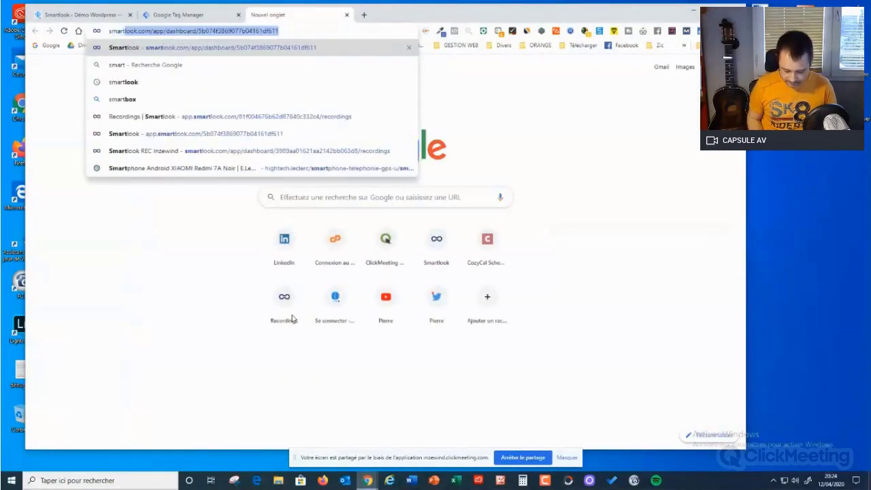
{"action": "left_click", "coordinate": [293, 318]}
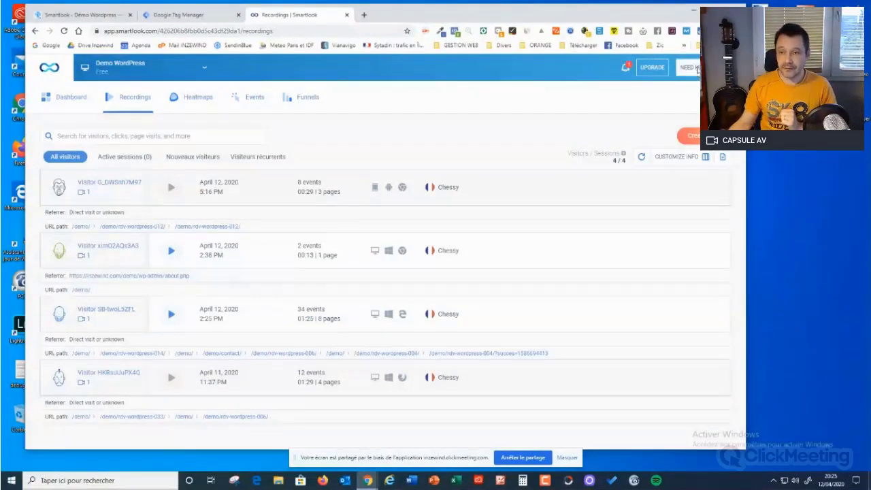
Step: Open Smartlook's Knowledge Base from its help request form and look over the article collections
{"action": "left_click", "coordinate": [696, 70]}
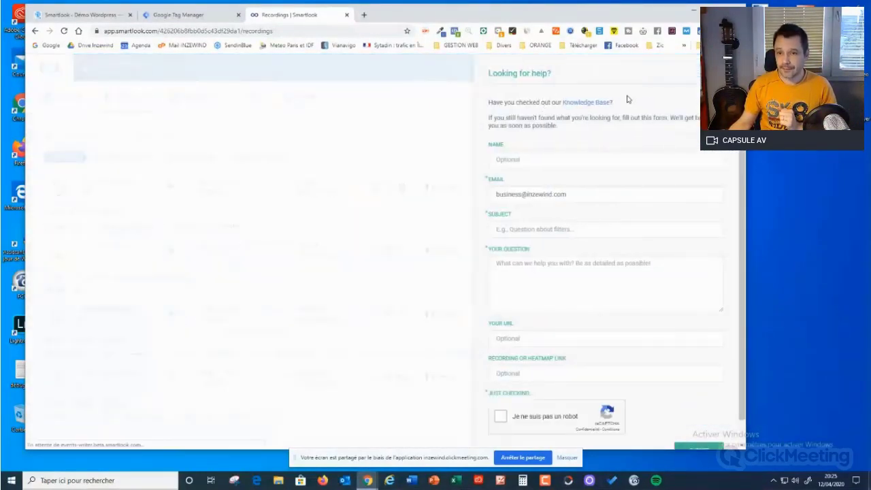
{"action": "left_click", "coordinate": [586, 102]}
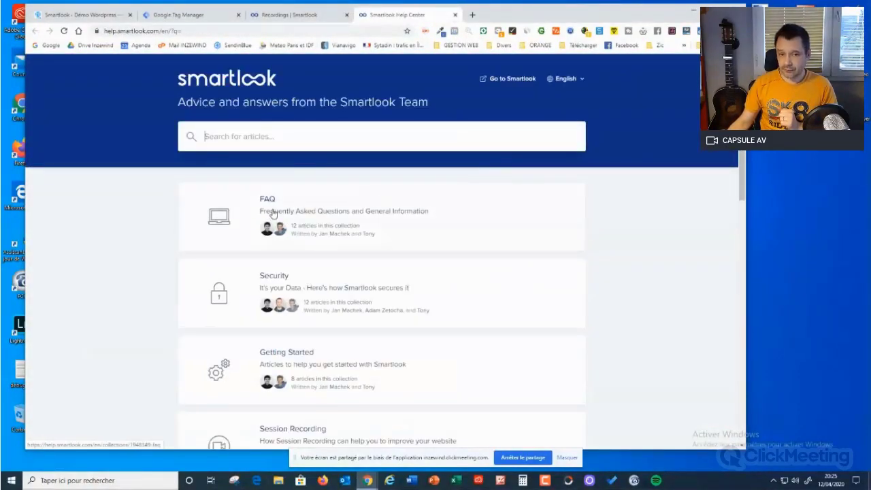
{"action": "scroll", "coordinate": [273, 214], "scroll_direction": "down", "scroll_amount": 2}
{"action": "scroll", "coordinate": [275, 213], "scroll_direction": "up", "scroll_amount": 2}
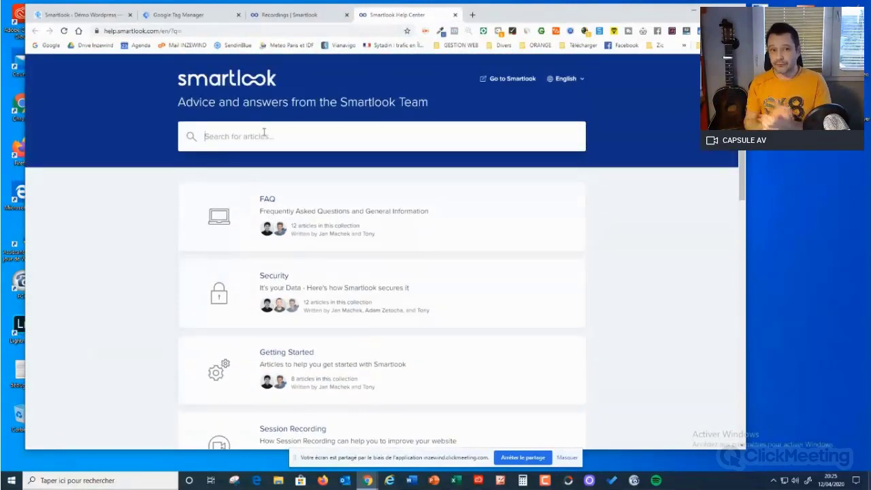
Step: Search the Smartlook help articles for "tag manager" and open the Google Tag Manager article
{"action": "left_click", "coordinate": [264, 134]}
{"action": "type", "text": "tag manager"}
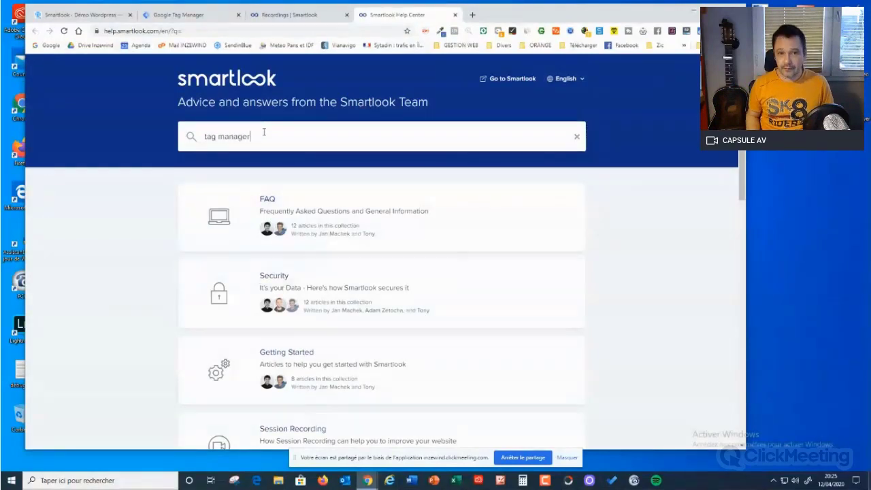
{"action": "key", "text": "Return"}
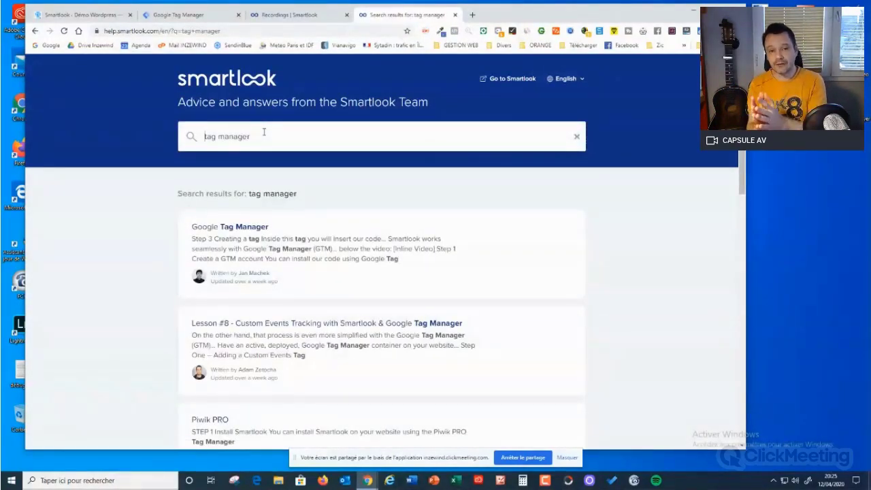
{"action": "scroll", "coordinate": [268, 142], "scroll_direction": "down", "scroll_amount": 1}
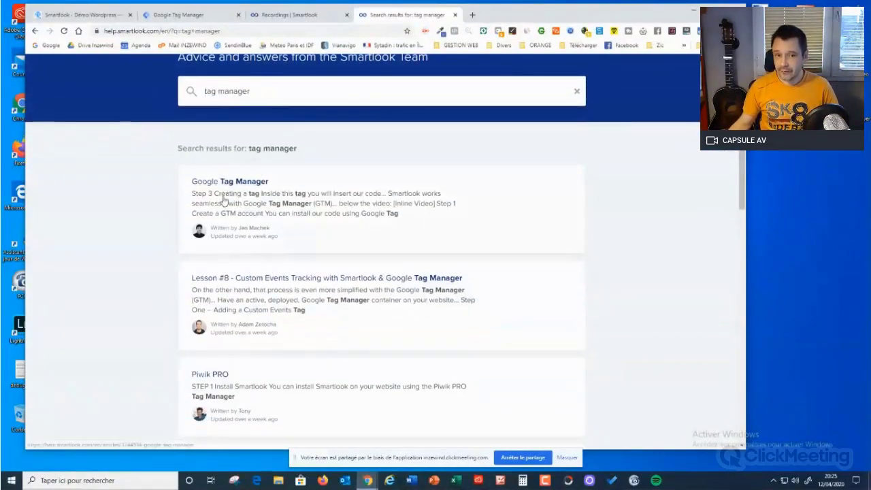
{"action": "left_click", "coordinate": [270, 183]}
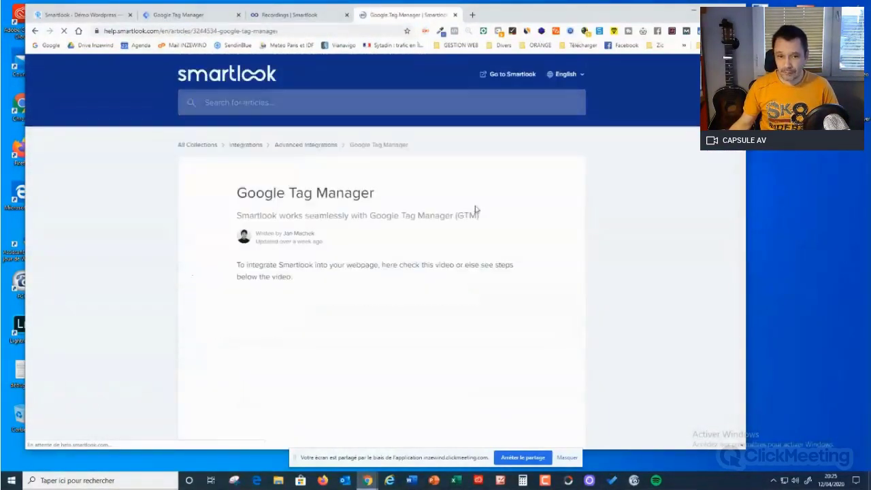
Step: Look over the Google Tag Manager integration article with its tutorial video, and close the help page
{"action": "scroll", "coordinate": [302, 296], "scroll_direction": "down", "scroll_amount": 2}
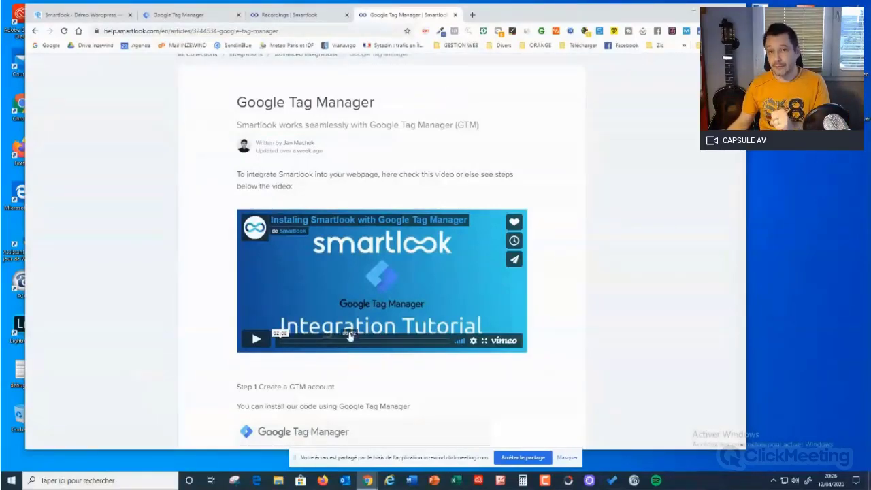
{"action": "scroll", "coordinate": [423, 266], "scroll_direction": "up", "scroll_amount": 1}
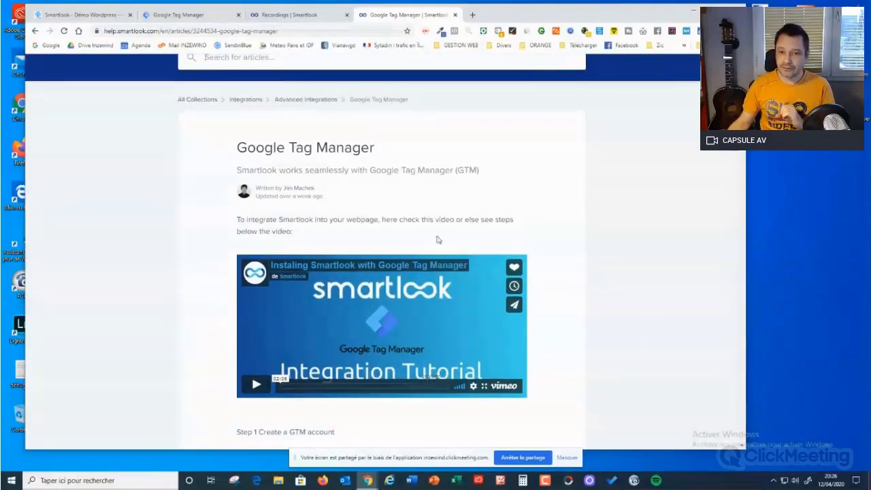
{"action": "scroll", "coordinate": [438, 240], "scroll_direction": "up", "scroll_amount": 1}
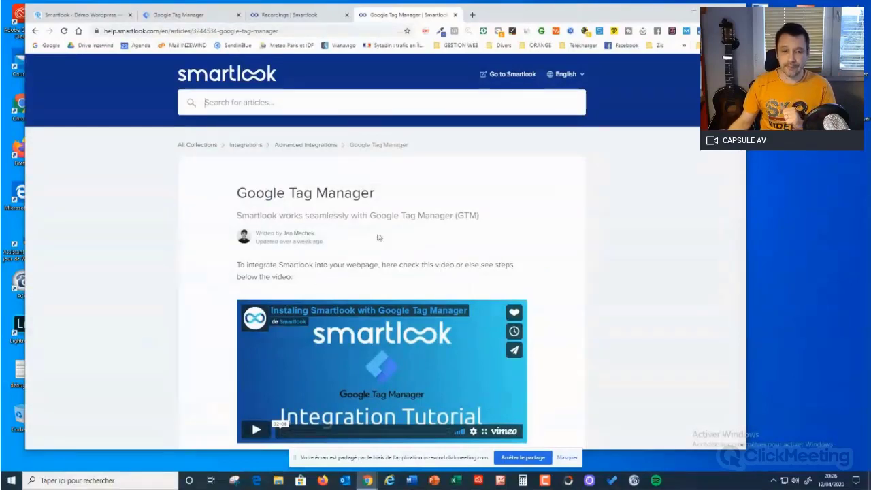
{"action": "left_click", "coordinate": [454, 15]}
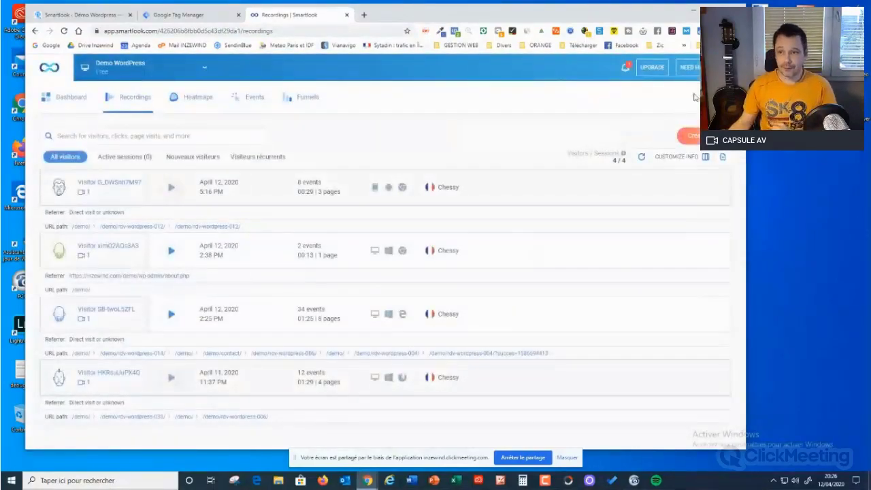
Step: Show the list of Smartlook projects and select the Demo WordPress project
{"action": "left_click", "coordinate": [204, 68]}
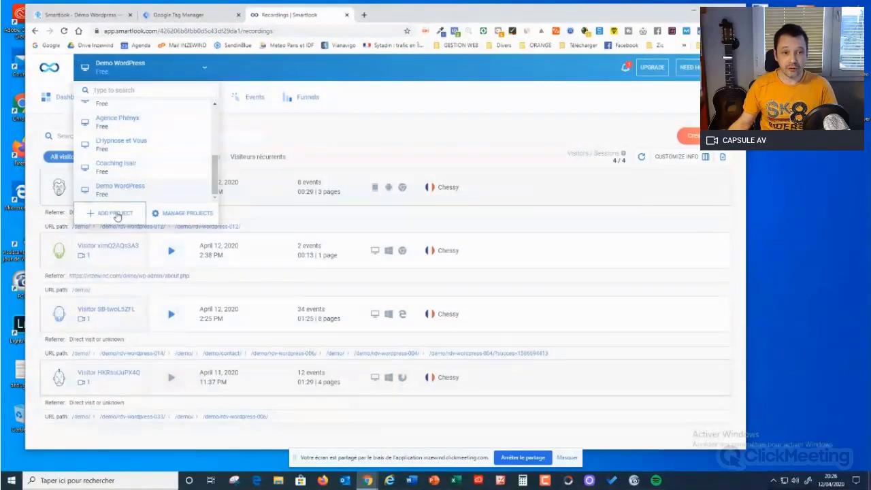
{"action": "left_click", "coordinate": [133, 193]}
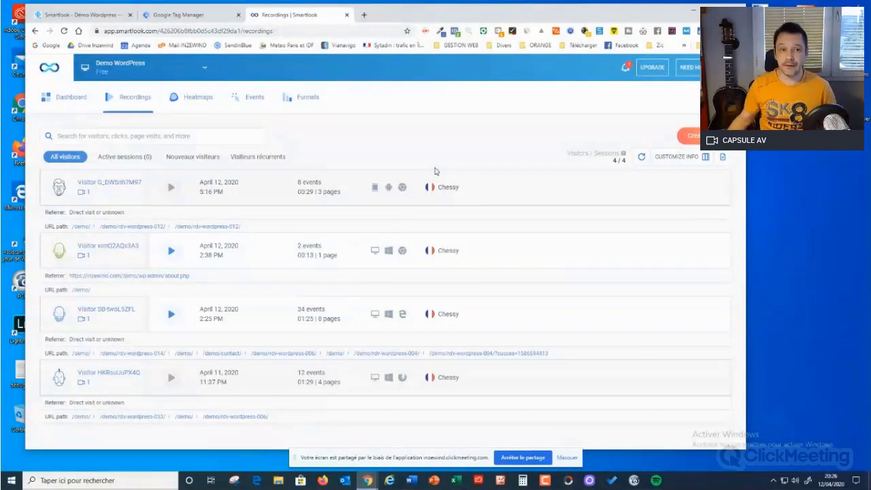
Step: Close the separate Smartlook page and open the visitor recordings from the plugin's WordPress settings page instead
{"action": "left_click", "coordinate": [78, 14]}
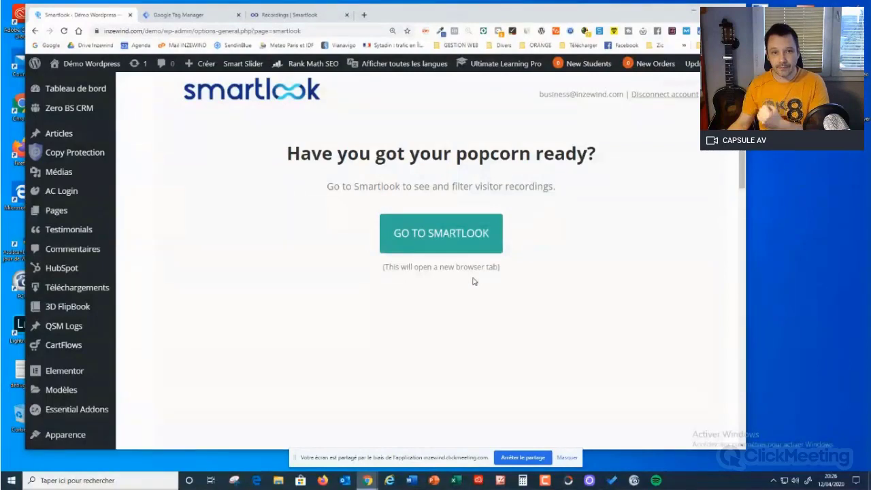
{"action": "left_click", "coordinate": [346, 15]}
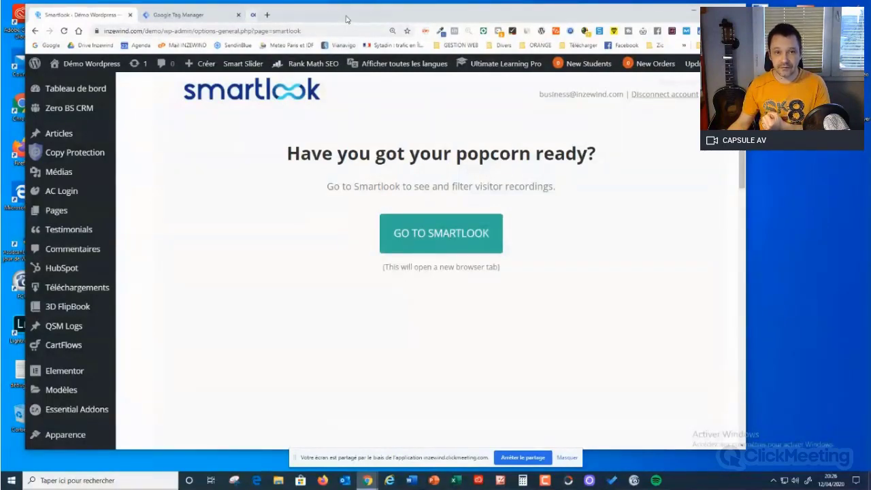
{"action": "left_click", "coordinate": [440, 234]}
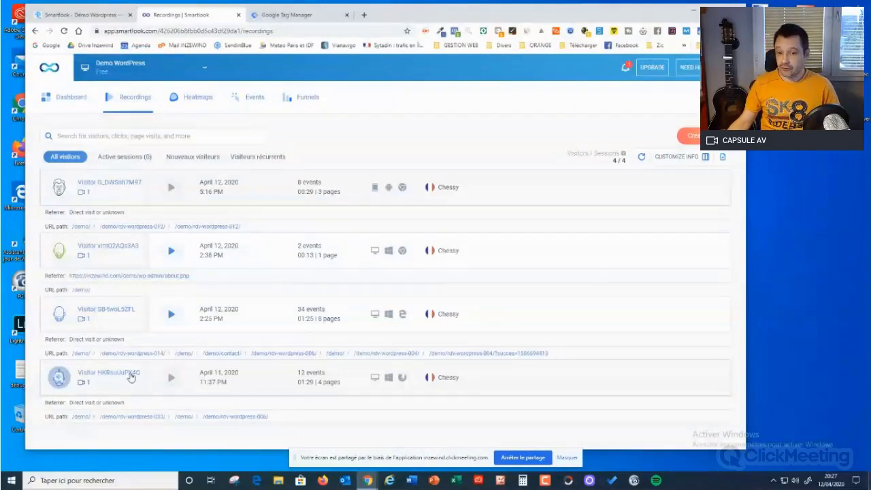
Step: Enlarge the recordings list and examine the location of the April 11, 2020 visitor
{"action": "key", "text": "ctrl+plus"}
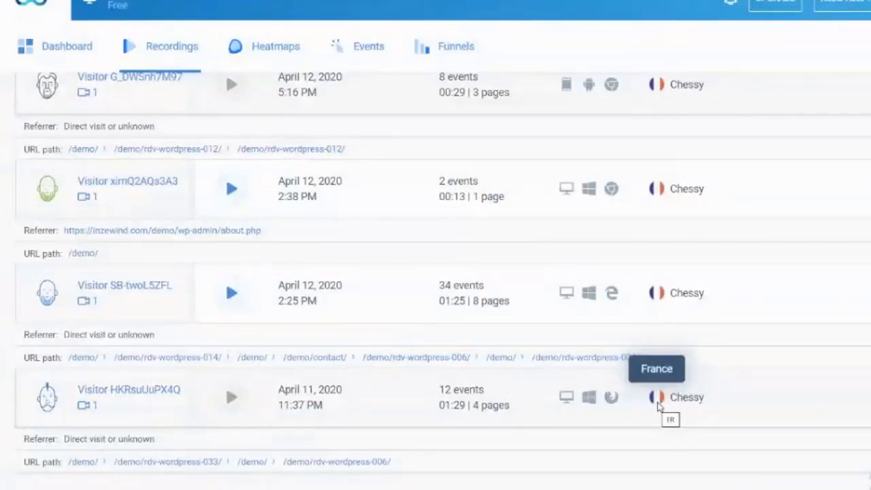
{"action": "left_click_drag", "start_coordinate": [714, 404], "coordinate": [673, 402]}
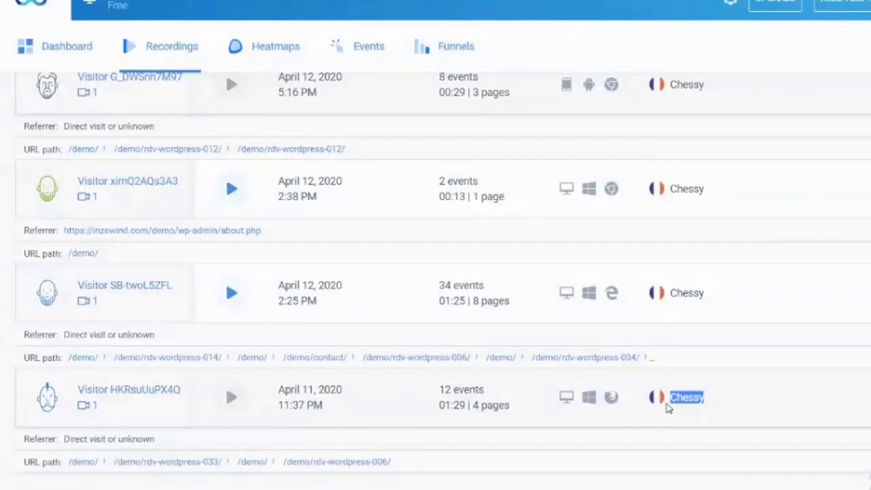
Step: Check the device, operating system and browser of the April 11, 2020 visitor in the recordings list
{"action": "left_click", "coordinate": [721, 409]}
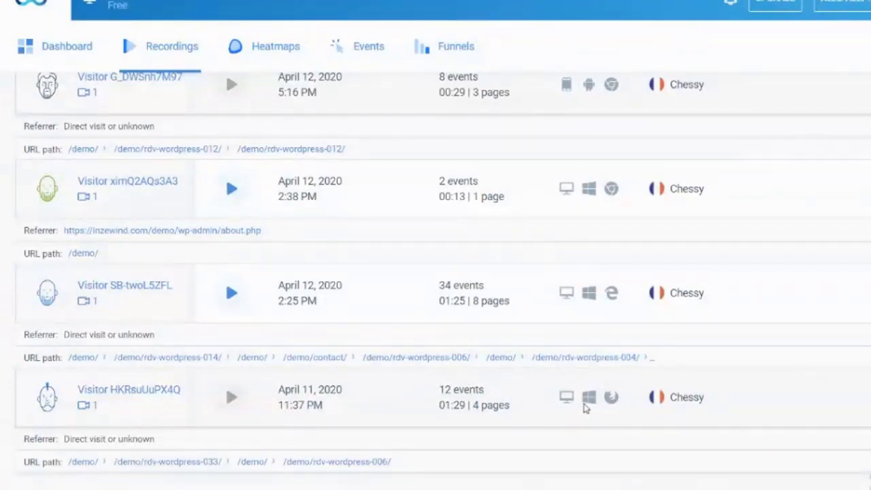
{"action": "mouse_move", "coordinate": [566, 400]}
Step: Hide the Referrer and URL path information for the visitors in the recordings list
{"action": "scroll", "coordinate": [606, 91], "scroll_direction": "up", "scroll_amount": 3}
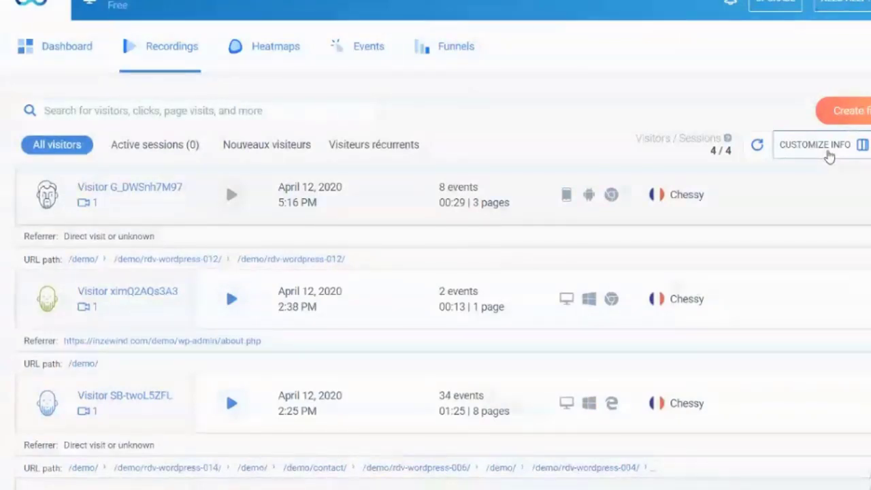
{"action": "left_click", "coordinate": [829, 155]}
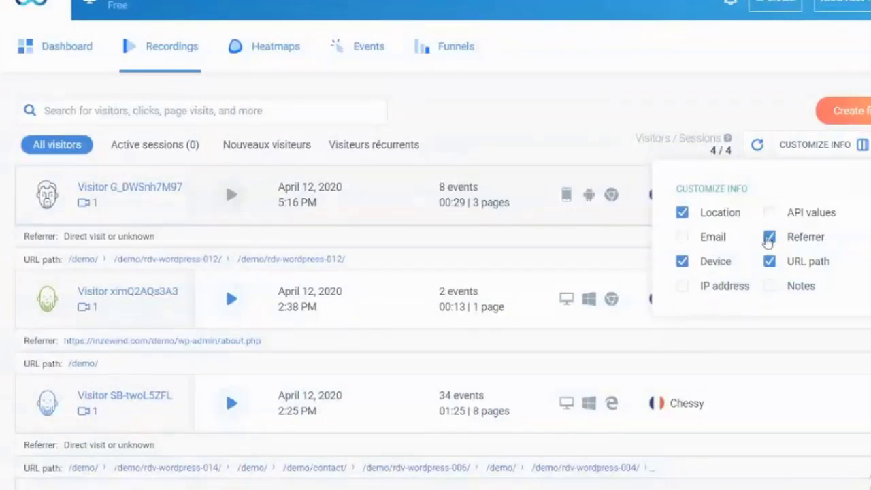
{"action": "left_click", "coordinate": [769, 238]}
{"action": "left_click", "coordinate": [769, 262]}
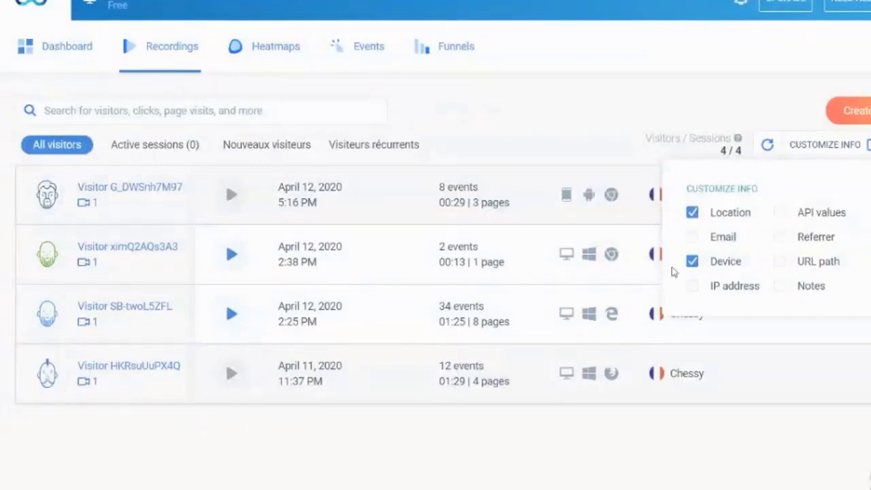
Step: Display the Referrer and URL path information under each visitor in the recordings list again
{"action": "left_click", "coordinate": [782, 240]}
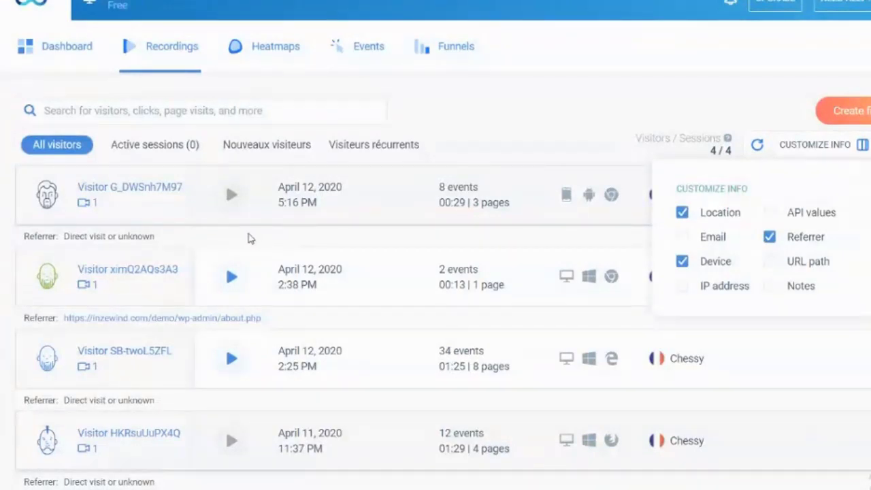
{"action": "scroll", "coordinate": [253, 250], "scroll_direction": "down", "scroll_amount": 1}
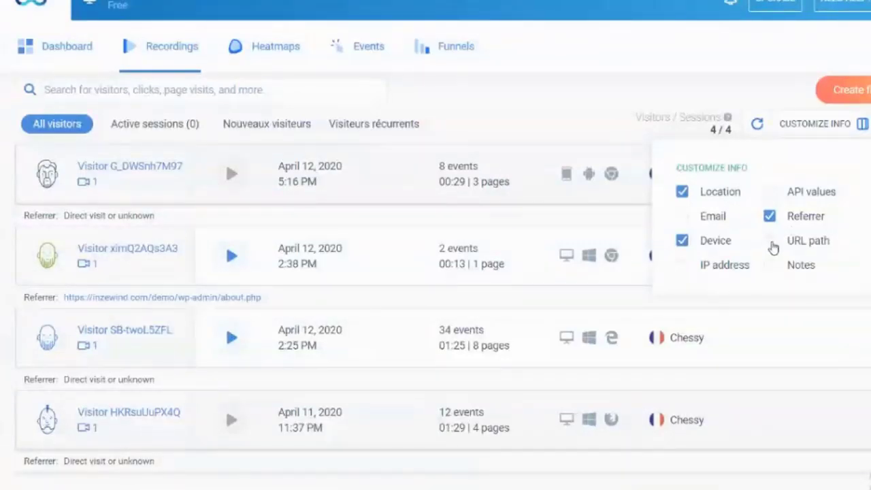
{"action": "left_click", "coordinate": [770, 241]}
Step: Play the April 11, 2020 visitor's recording, skip ahead past the idle stretch, pause on the rdv-wordpress-006 gallery page, and resume playback
{"action": "scroll", "coordinate": [765, 279], "scroll_direction": "down", "scroll_amount": 2}
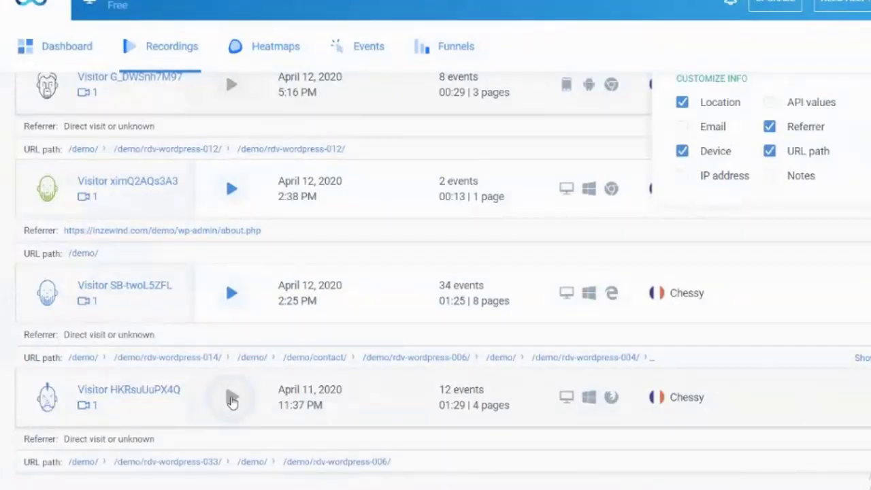
{"action": "left_click", "coordinate": [231, 400]}
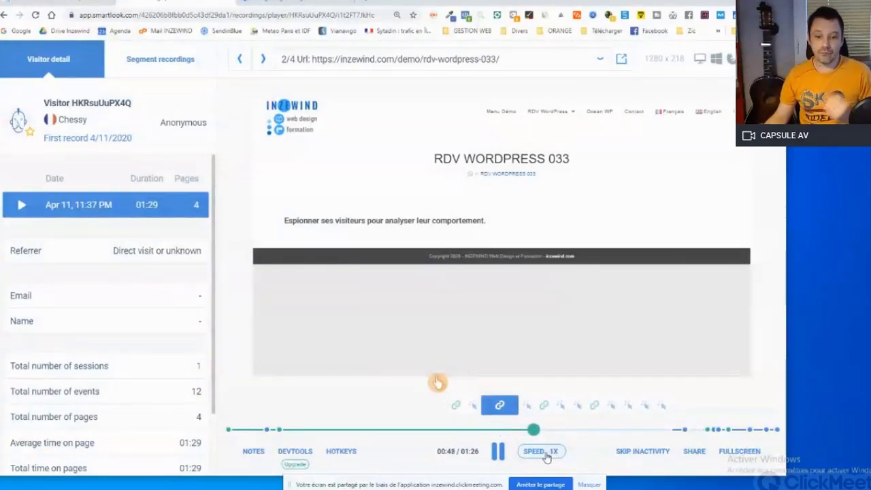
{"action": "left_click_drag", "start_coordinate": [543, 429], "coordinate": [669, 429]}
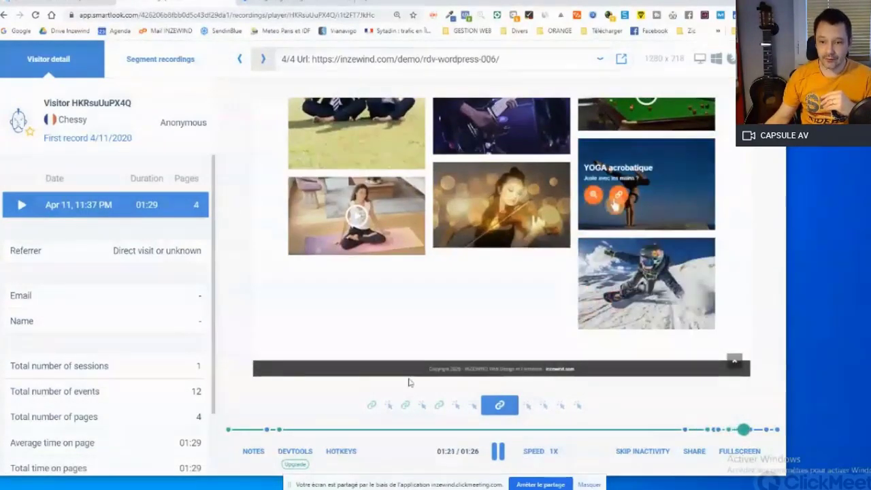
{"action": "left_click", "coordinate": [498, 451]}
{"action": "mouse_move", "coordinate": [269, 44]}
{"action": "left_mouse_down"}
{"action": "mouse_move", "coordinate": [480, 75]}
{"action": "mouse_move", "coordinate": [271, 44]}
{"action": "left_mouse_up"}
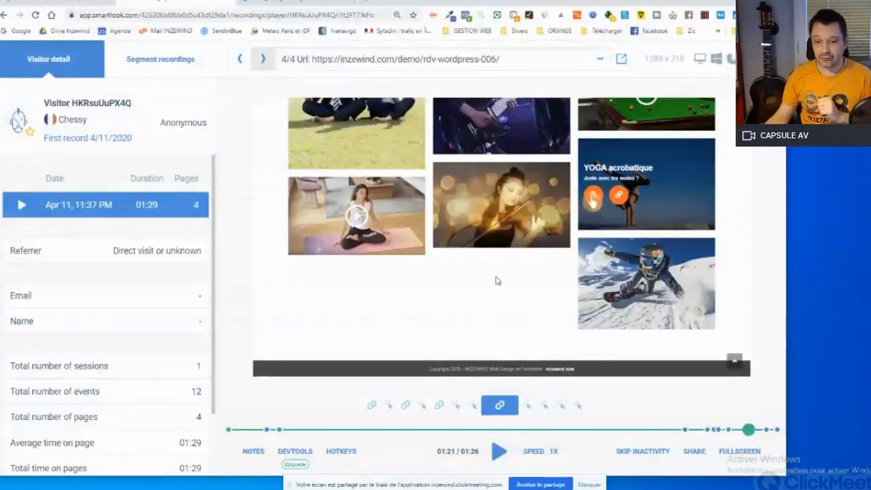
{"action": "left_click", "coordinate": [498, 451]}
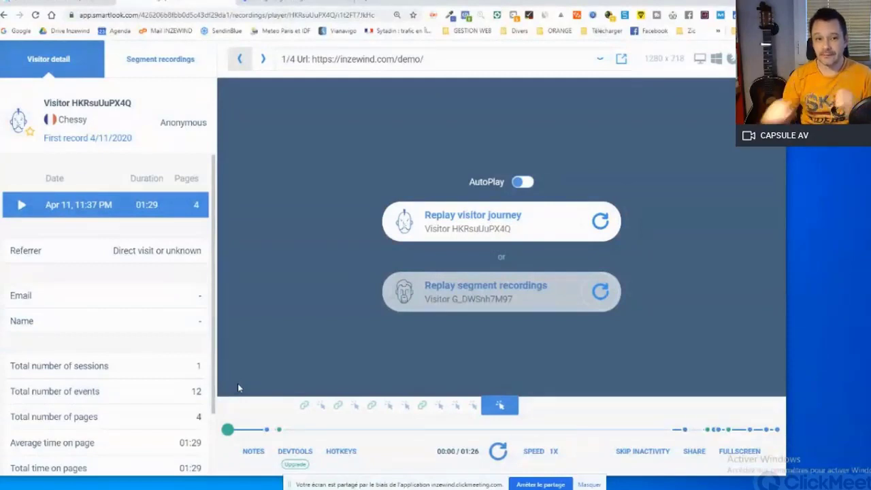
Step: Go back and forth through the visited URLs of the April 11 recording, ending on the rdv-wordpress-006 page
{"action": "left_click", "coordinate": [263, 60]}
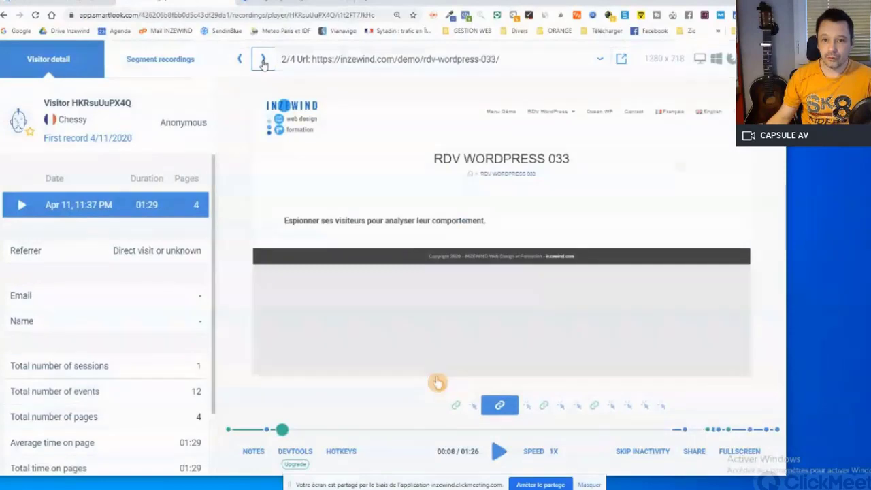
{"action": "left_click", "coordinate": [263, 60]}
{"action": "left_click", "coordinate": [263, 59]}
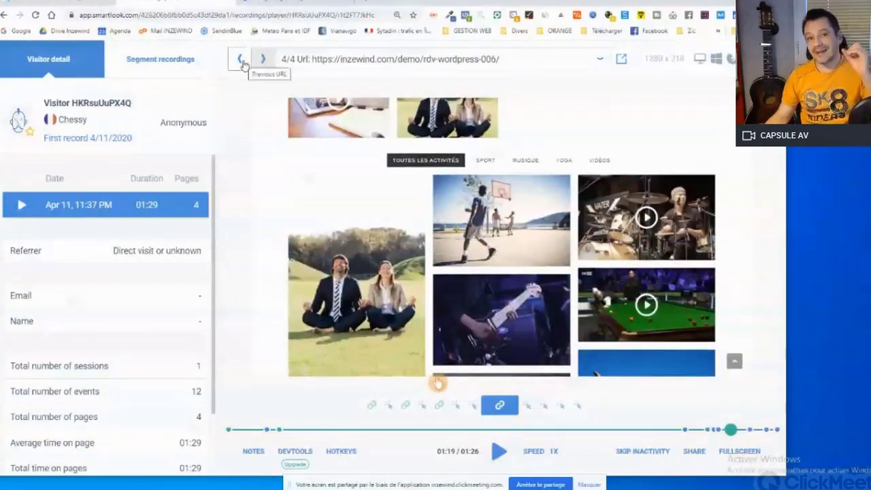
{"action": "left_click", "coordinate": [242, 60]}
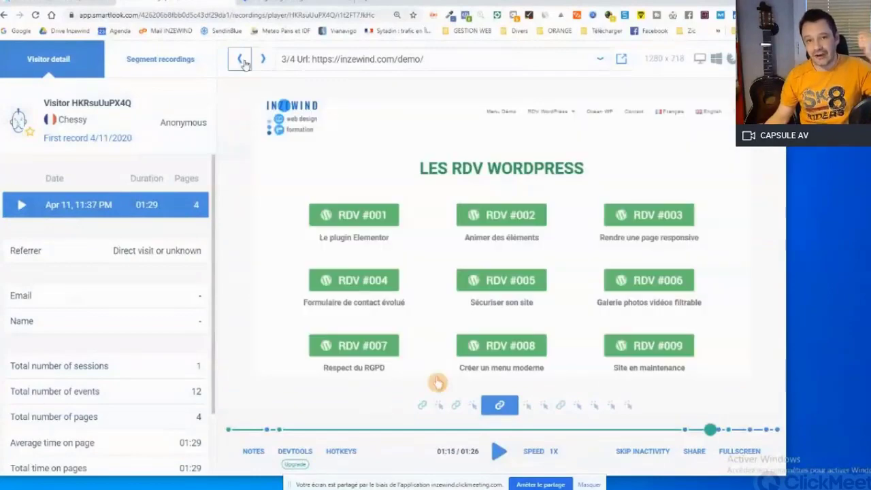
{"action": "left_click", "coordinate": [263, 60]}
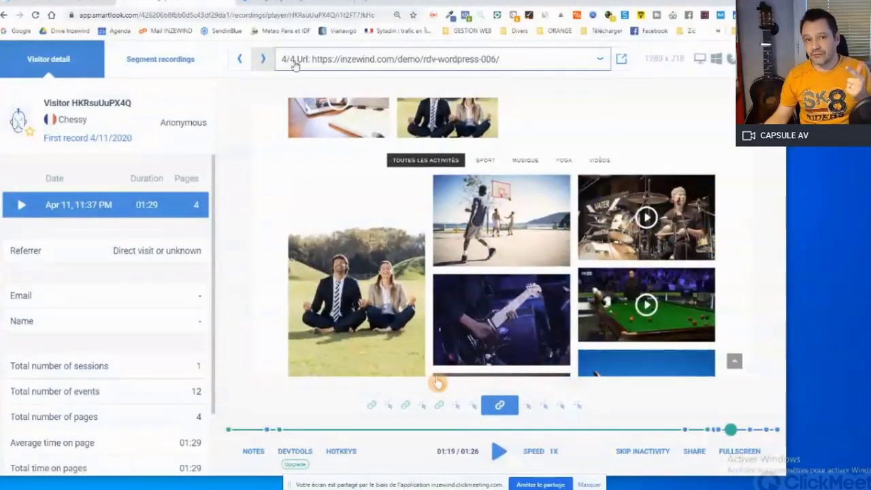
{"action": "left_click", "coordinate": [241, 60]}
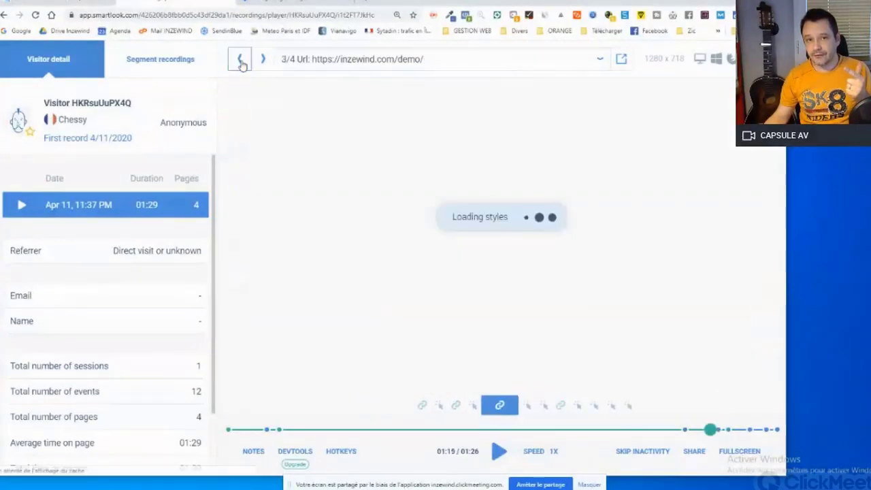
{"action": "left_click", "coordinate": [242, 61]}
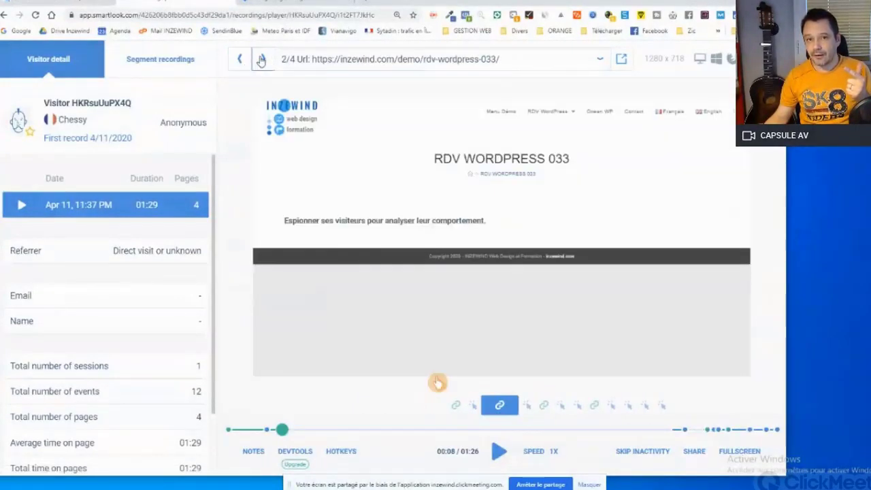
{"action": "left_click", "coordinate": [261, 60]}
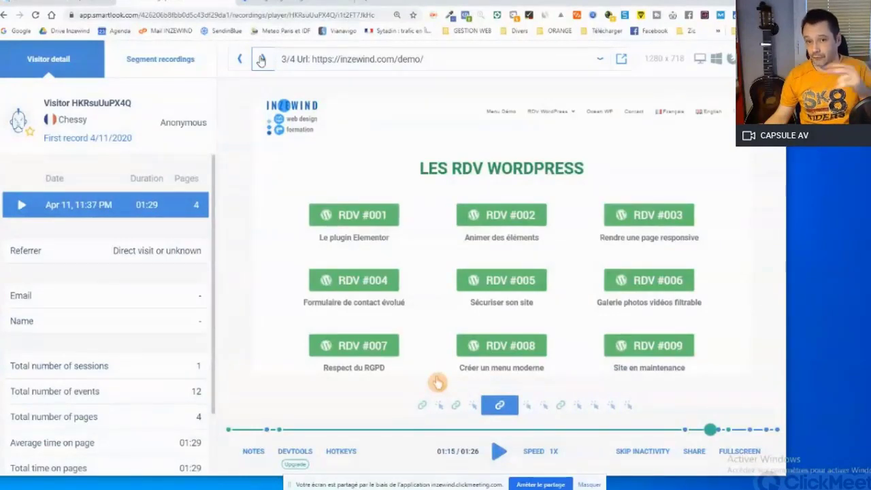
{"action": "left_click", "coordinate": [262, 60]}
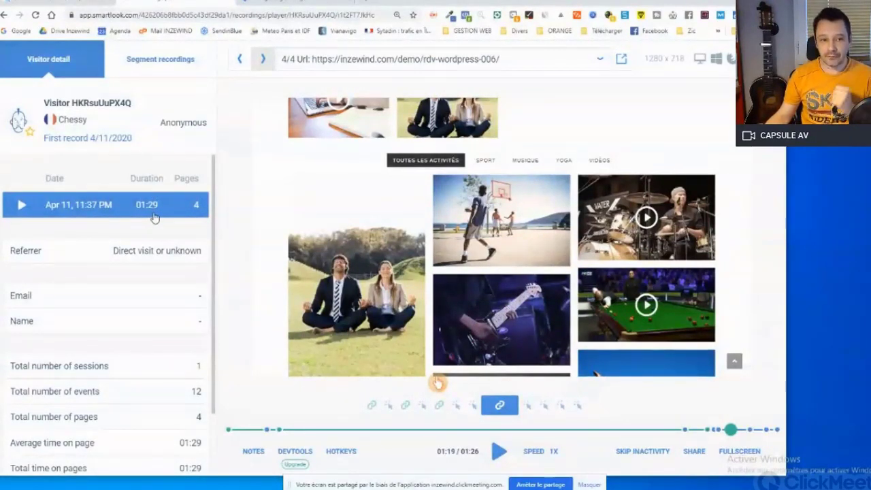
Step: Read the April 11 visitor's session, event, page and time totals in the visitor details
{"action": "scroll", "coordinate": [140, 268], "scroll_direction": "down", "scroll_amount": 1}
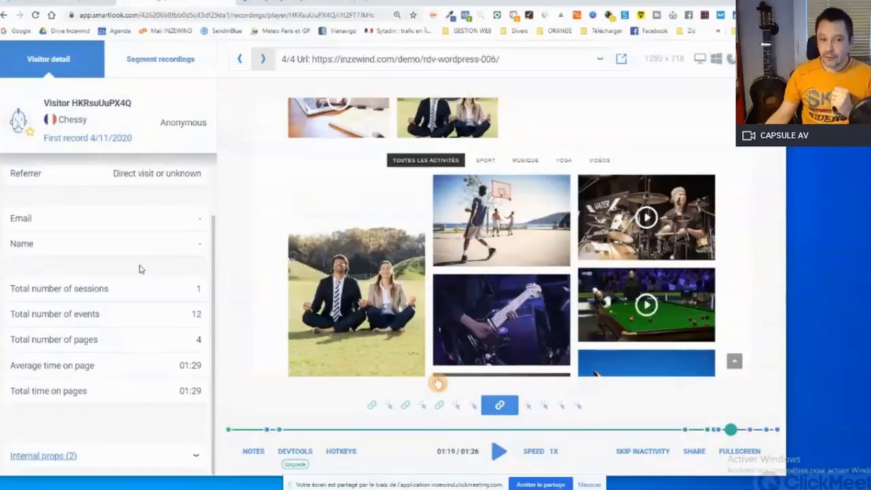
{"action": "mouse_move", "coordinate": [118, 439]}
{"action": "left_mouse_down"}
{"action": "mouse_move", "coordinate": [100, 290]}
{"action": "mouse_move", "coordinate": [166, 288]}
{"action": "left_mouse_up"}
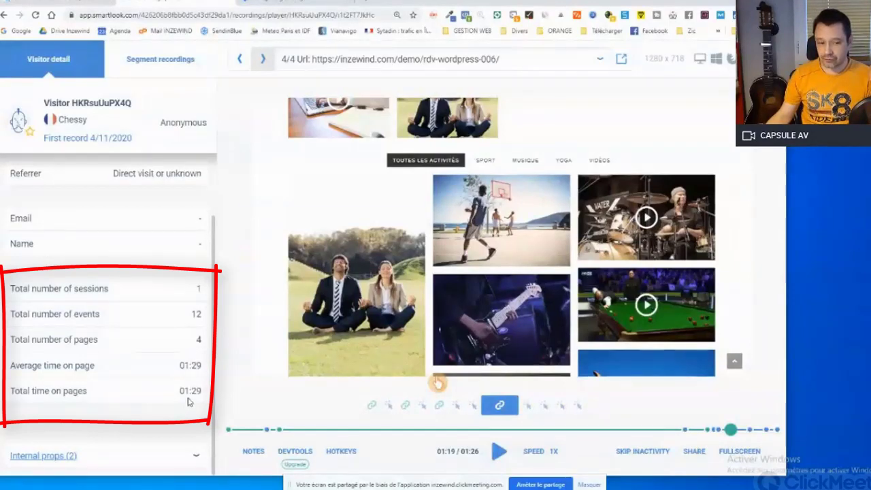
{"action": "scroll", "coordinate": [122, 203], "scroll_direction": "up", "scroll_amount": 2}
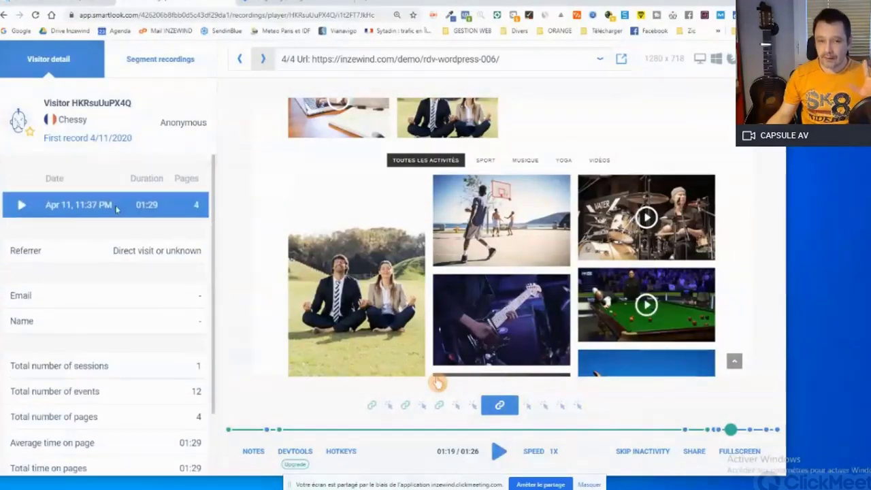
Step: Return to the recordings list and compare the visitors' devices and browsers and the April 12, 5:16 PM visitor's referrer
{"action": "left_click", "coordinate": [719, 54]}
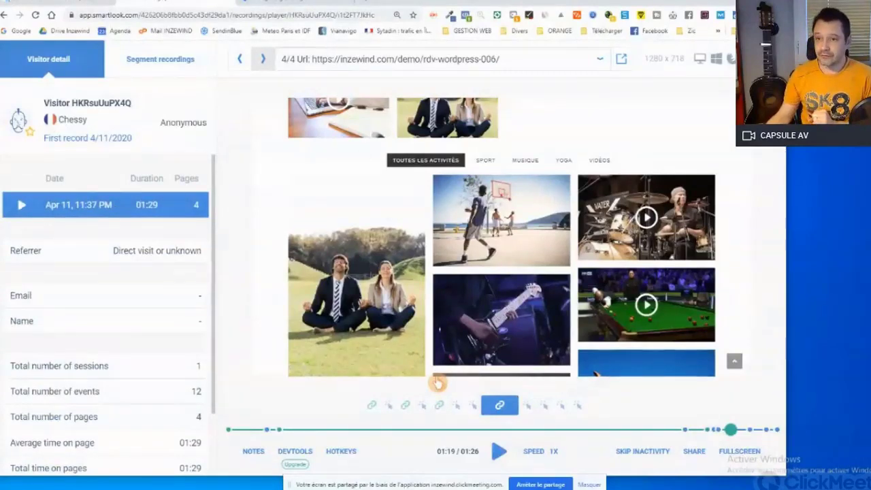
{"action": "scroll", "coordinate": [194, 391], "scroll_direction": "up", "scroll_amount": 1}
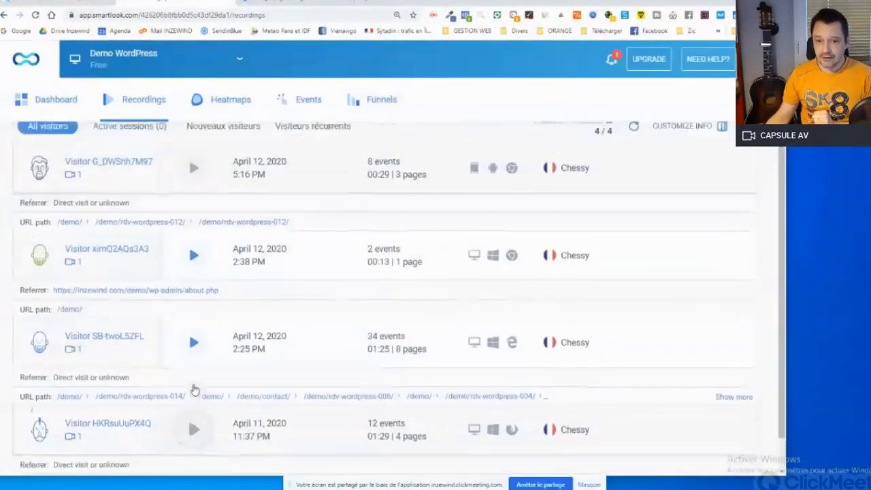
{"action": "scroll", "coordinate": [208, 385], "scroll_direction": "down", "scroll_amount": 1}
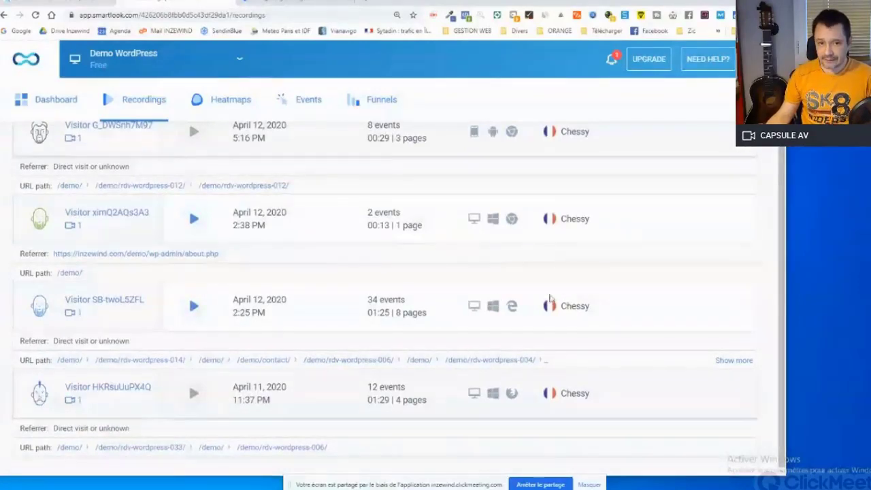
{"action": "scroll", "coordinate": [420, 303], "scroll_direction": "up", "scroll_amount": 2}
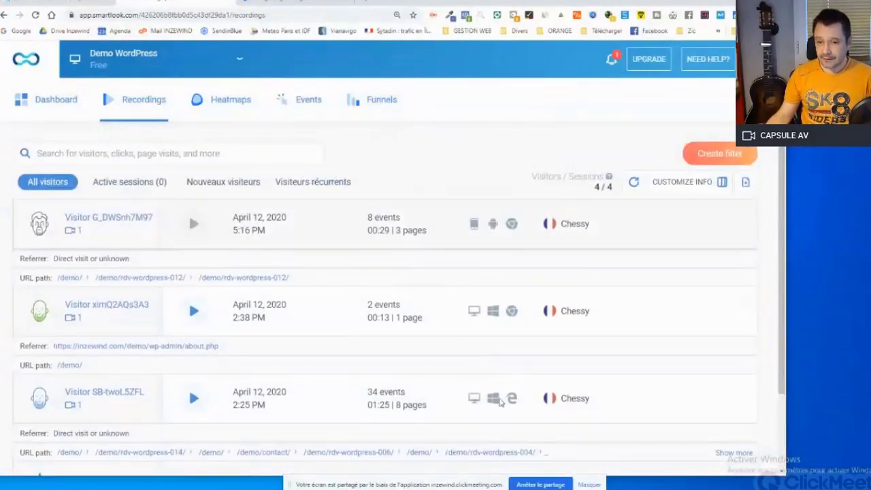
{"action": "scroll", "coordinate": [501, 402], "scroll_direction": "down", "scroll_amount": 2}
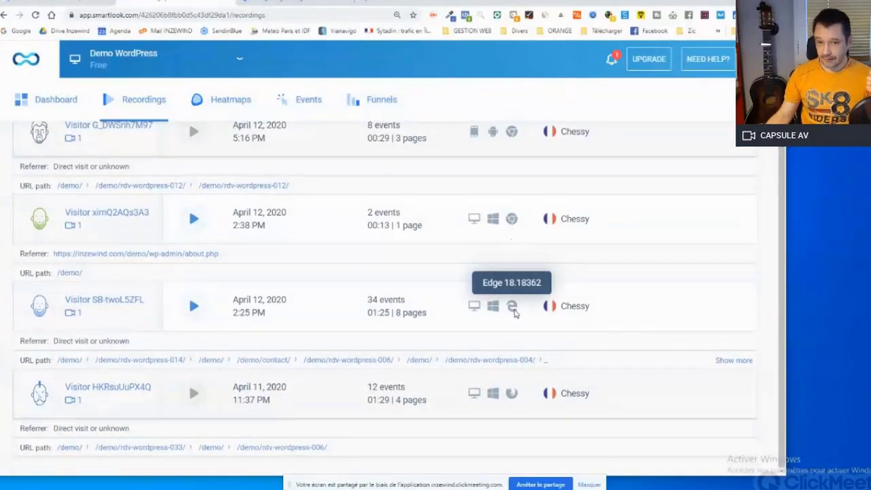
{"action": "scroll", "coordinate": [515, 311], "scroll_direction": "up", "scroll_amount": 1}
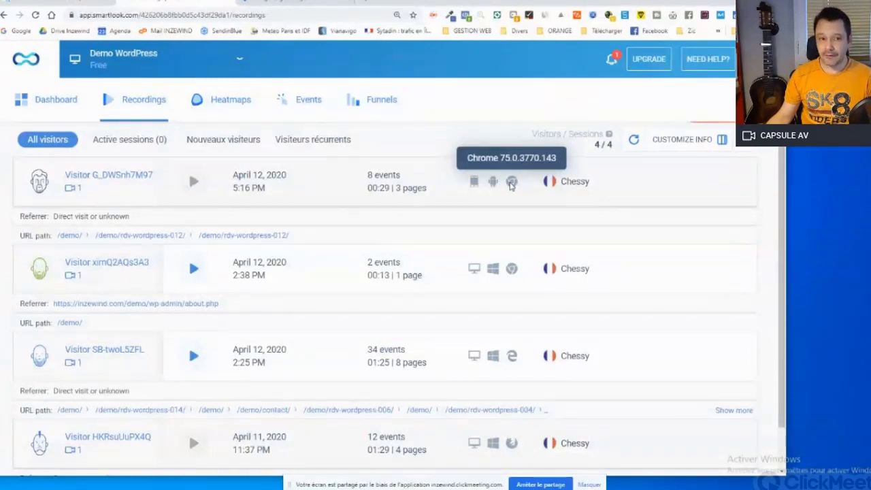
{"action": "left_click_drag", "start_coordinate": [129, 216], "coordinate": [60, 216]}
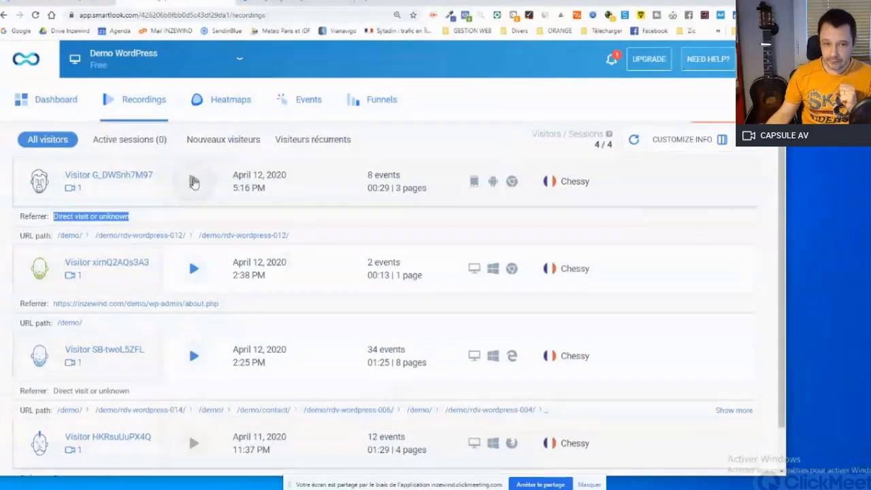
Step: Play the April 12, 5:16 PM mobile recording, pause it on the album download page, and rewind it toward the start
{"action": "left_click", "coordinate": [193, 181]}
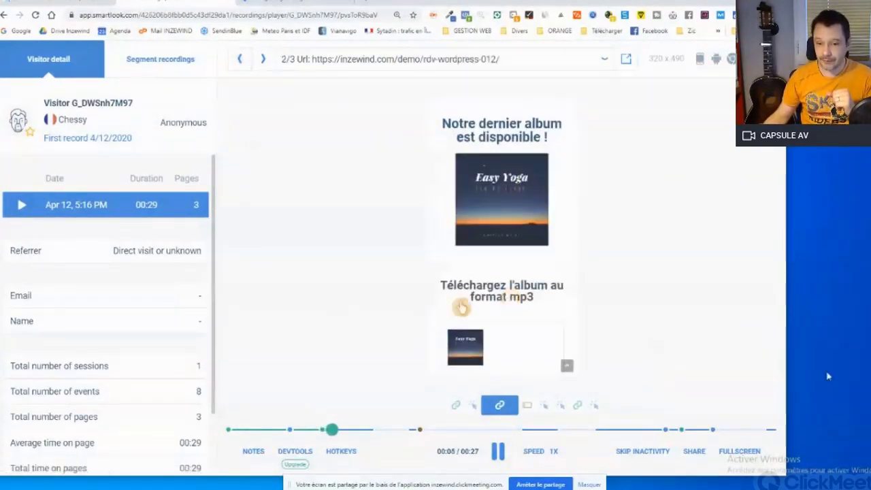
{"action": "left_click", "coordinate": [500, 452]}
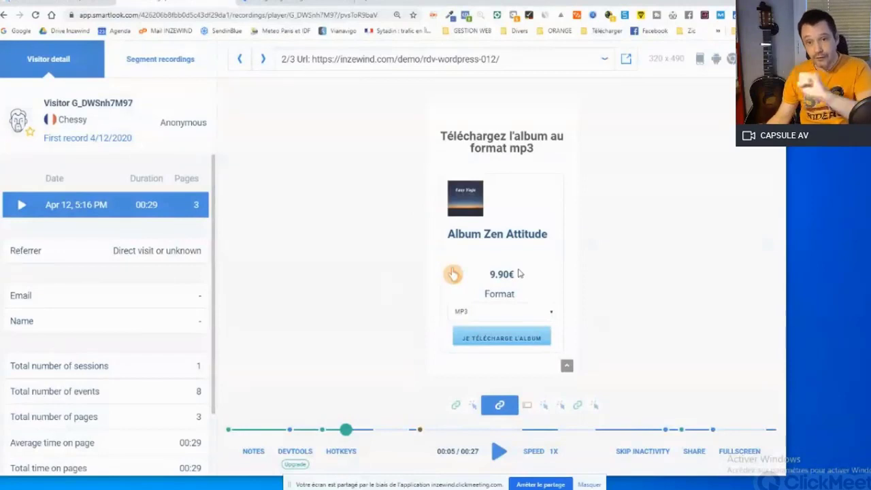
{"action": "left_click_drag", "start_coordinate": [346, 429], "coordinate": [284, 429]}
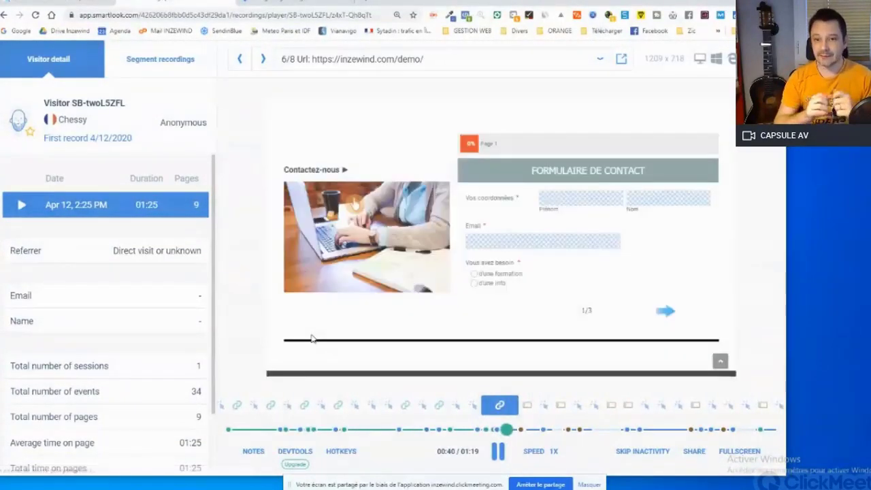
Step: Pause the April 12, 2:25 PM recording on the contact form, resume playback to the end, and return to the recordings list
{"action": "key", "text": "space"}
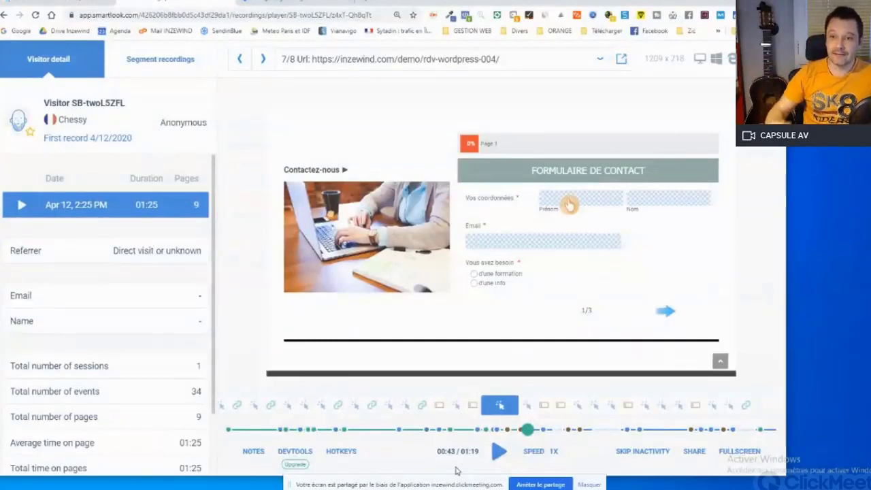
{"action": "left_click", "coordinate": [498, 454]}
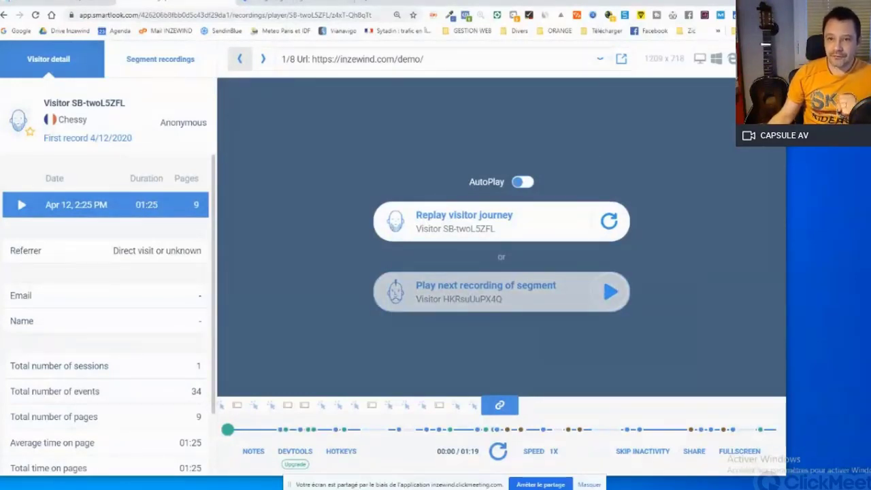
{"action": "key", "text": "alt+Left"}
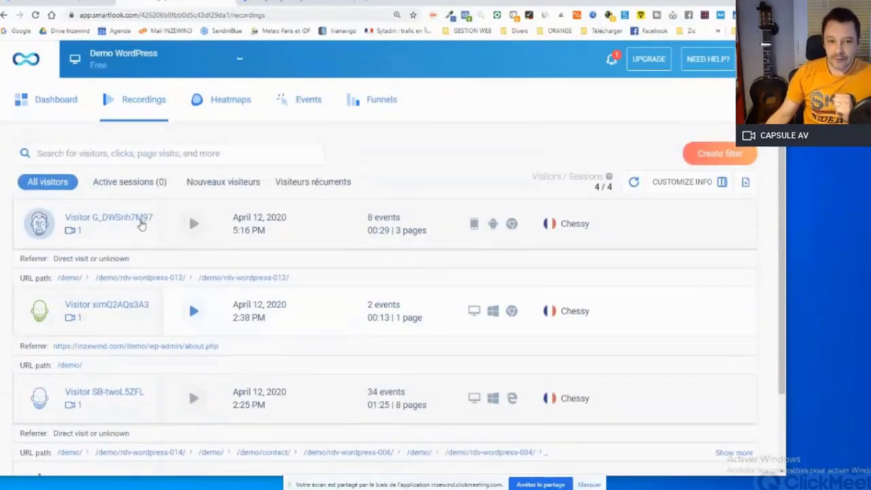
Step: Highlight the demo site's base address on the WordPress Smartlook settings page and return to the Smartlook recordings list
{"action": "scroll", "coordinate": [348, 260], "scroll_direction": "down", "scroll_amount": 2}
{"action": "scroll", "coordinate": [369, 254], "scroll_direction": "up", "scroll_amount": 1}
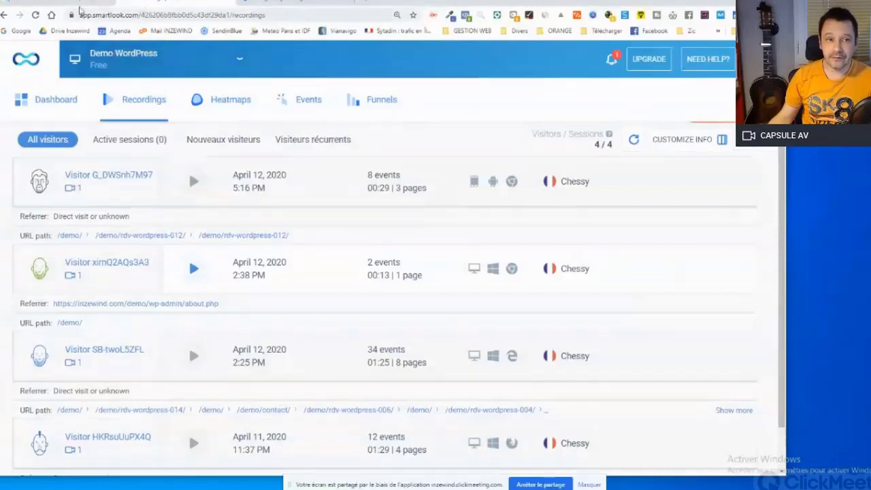
{"action": "left_click", "coordinate": [63, 5]}
{"action": "mouse_move", "coordinate": [143, 14]}
{"action": "left_mouse_down"}
{"action": "mouse_move", "coordinate": [79, 19]}
{"action": "mouse_move", "coordinate": [155, 23]}
{"action": "left_mouse_up"}
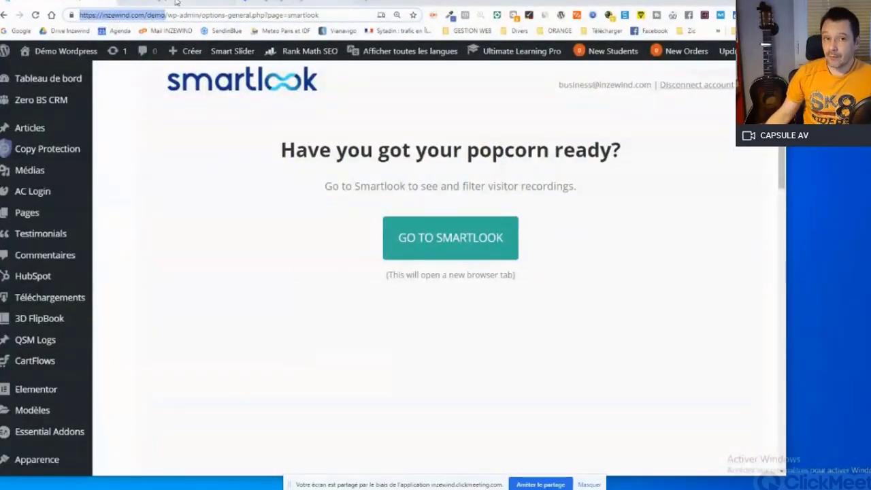
{"action": "left_click", "coordinate": [175, 3]}
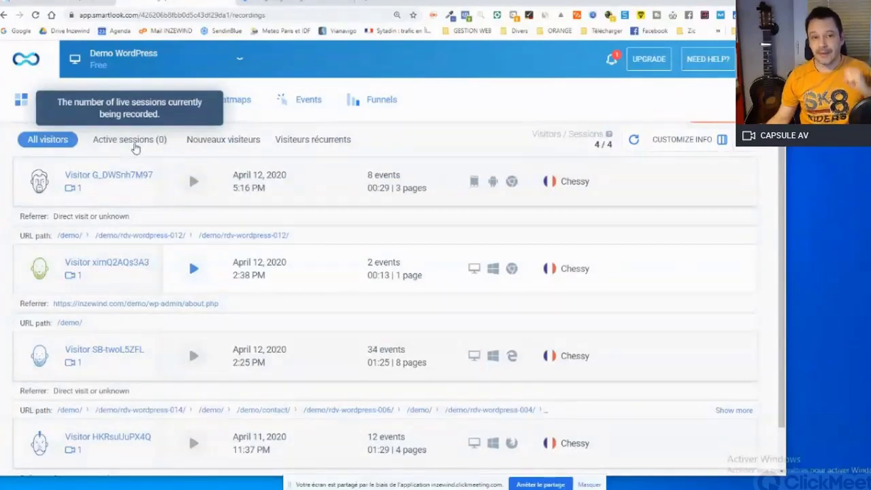
Step: Compare the Nouveaux visiteurs and Visiteurs récurrents segments, and refresh the list of active sessions
{"action": "left_click", "coordinate": [243, 141]}
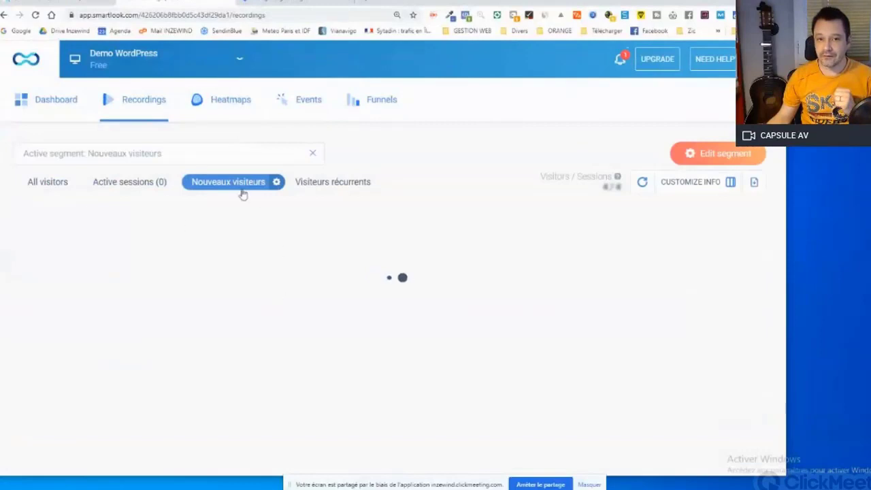
{"action": "left_click", "coordinate": [332, 185]}
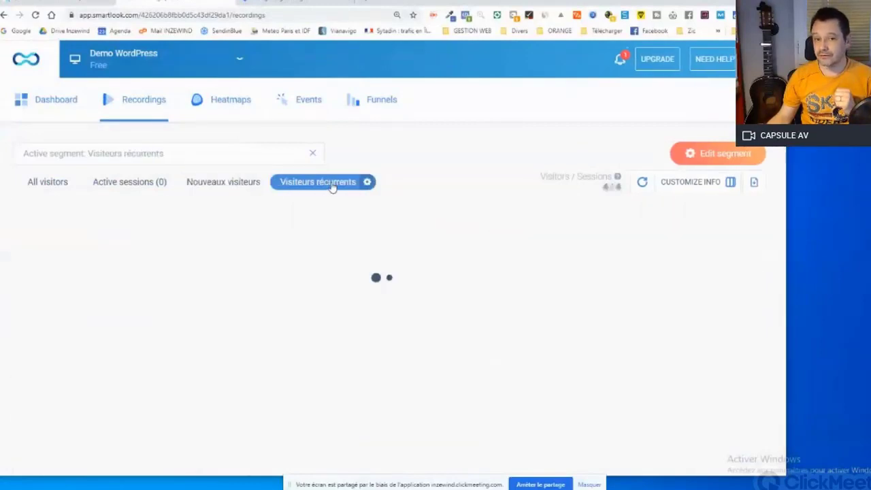
{"action": "left_click", "coordinate": [224, 189]}
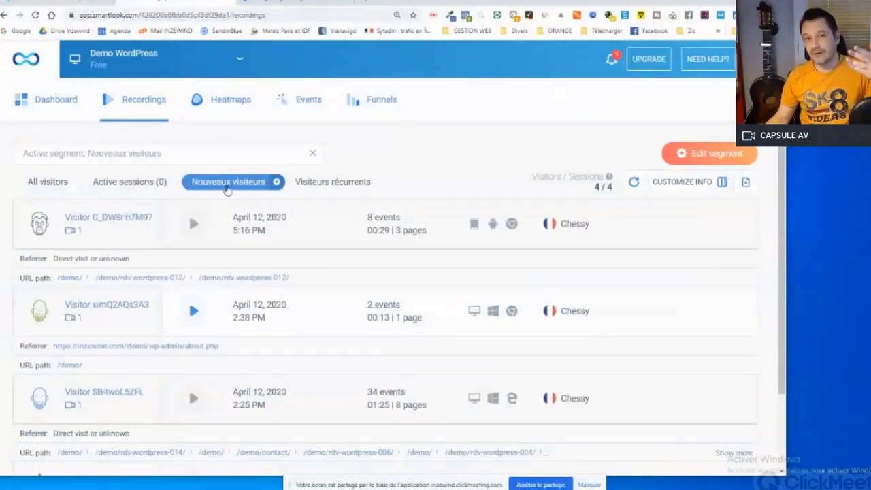
{"action": "left_click", "coordinate": [228, 188]}
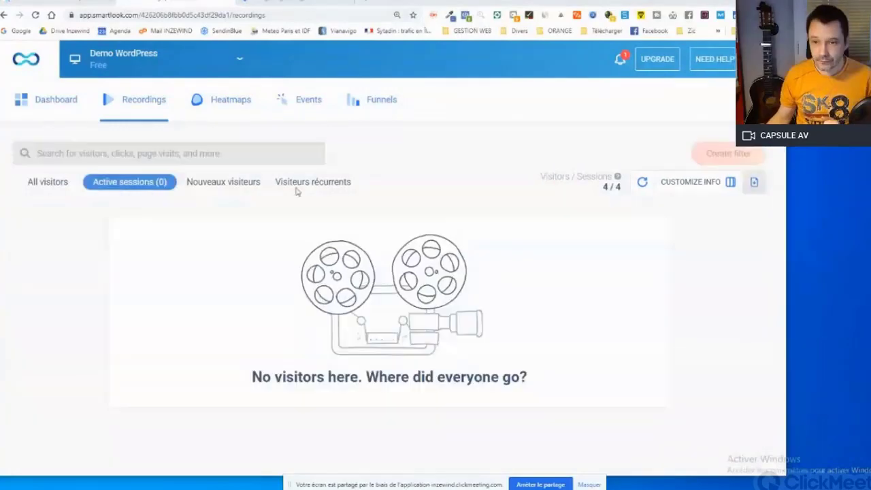
{"action": "left_click", "coordinate": [641, 182]}
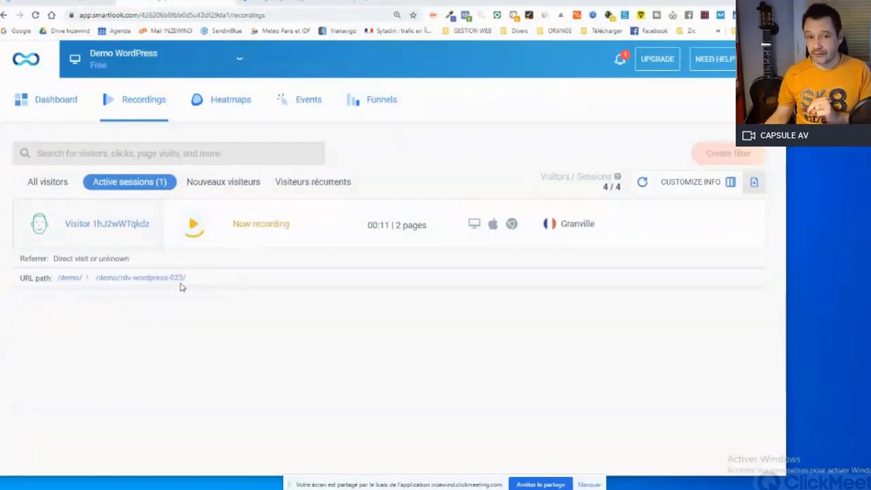
Step: Recheck the new and returning visitor segments, refresh the Nouveaux visiteurs list, and go back to the active sessions
{"action": "left_click", "coordinate": [224, 181]}
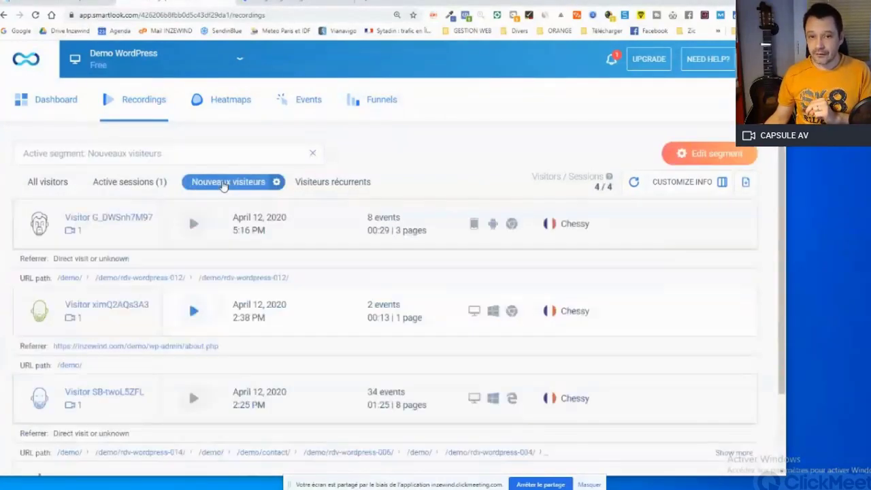
{"action": "left_click", "coordinate": [332, 182]}
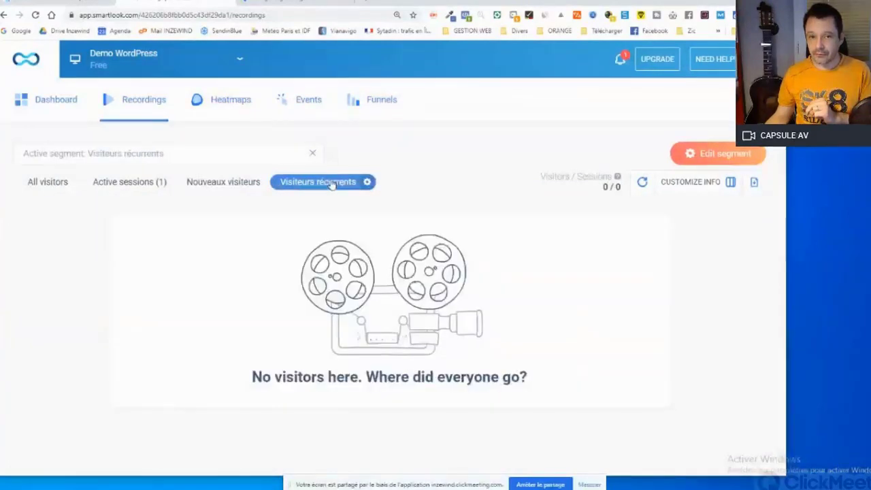
{"action": "left_click", "coordinate": [236, 188]}
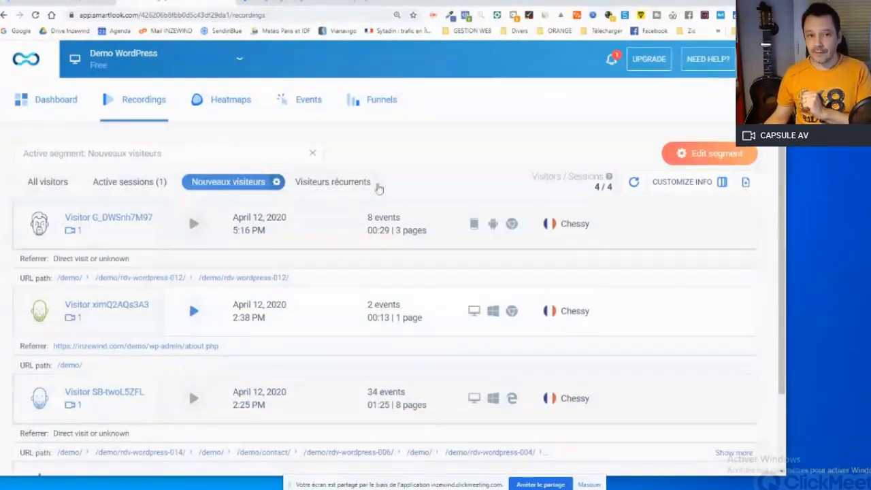
{"action": "left_click", "coordinate": [628, 181]}
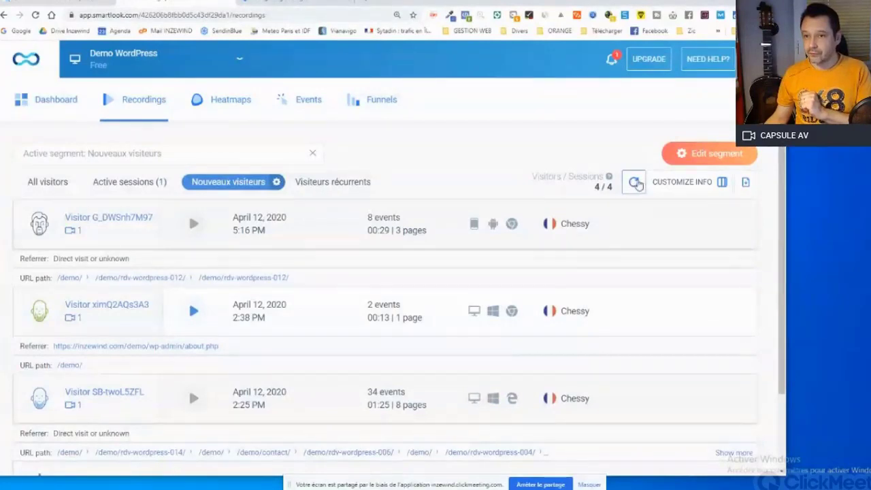
{"action": "left_click", "coordinate": [634, 184]}
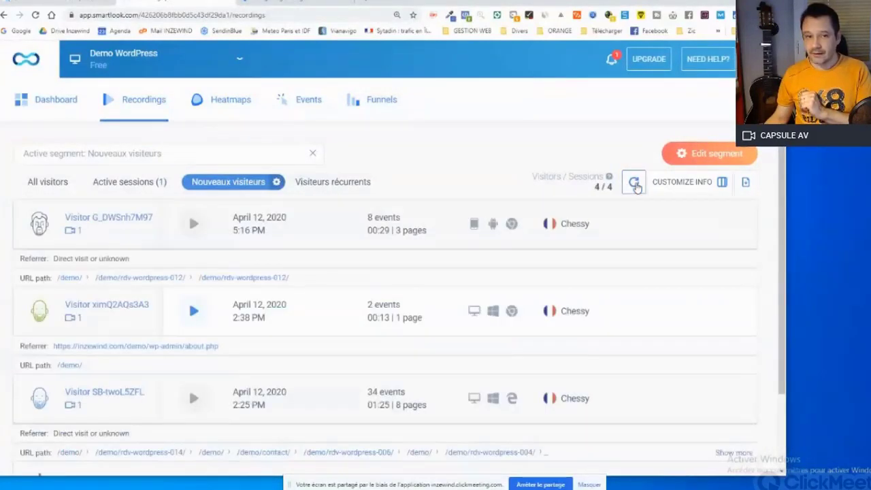
{"action": "left_click", "coordinate": [129, 183]}
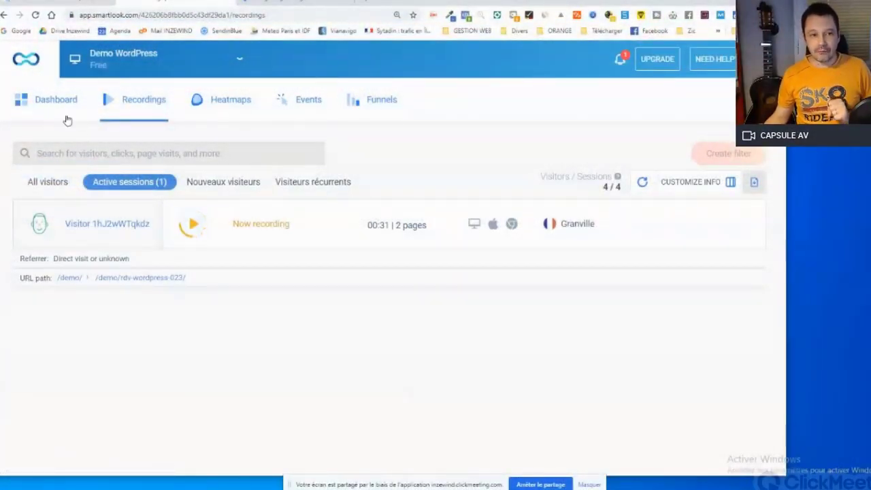
Step: Review this month's sessions, events, visitor counts and package limits on the dashboard
{"action": "left_click", "coordinate": [57, 102]}
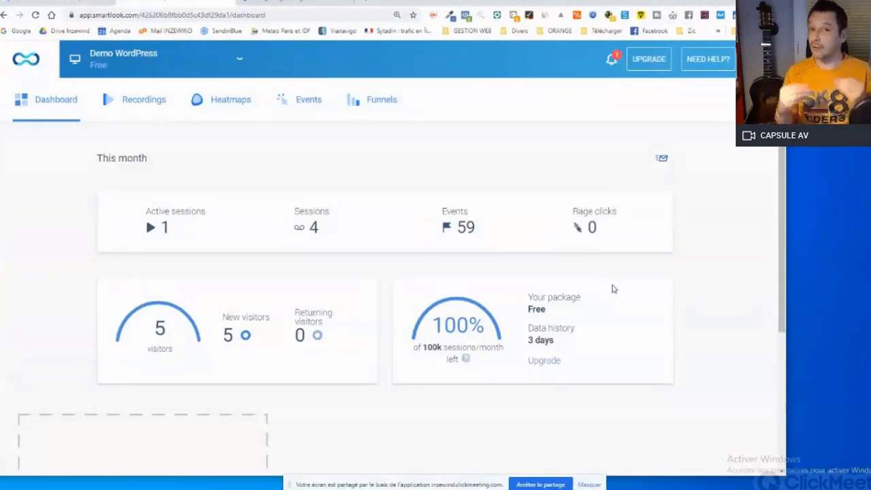
{"action": "scroll", "coordinate": [309, 305], "scroll_direction": "down", "scroll_amount": 1}
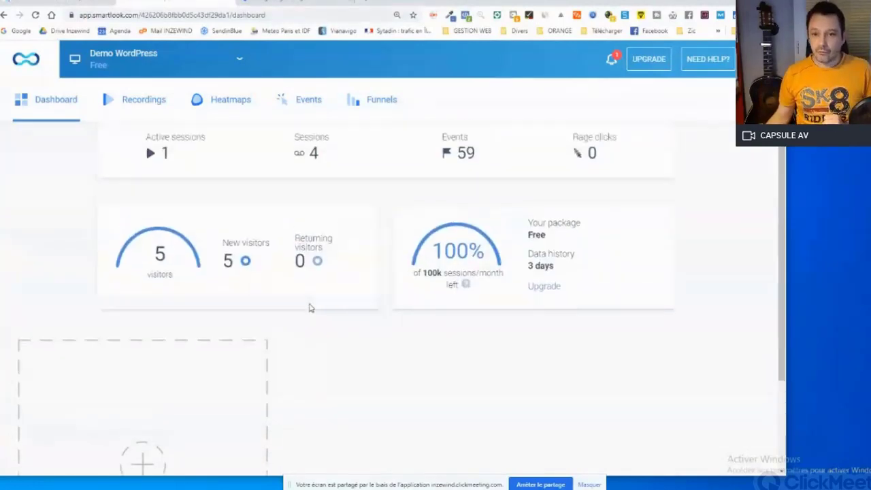
{"action": "scroll", "coordinate": [302, 311], "scroll_direction": "up", "scroll_amount": 1}
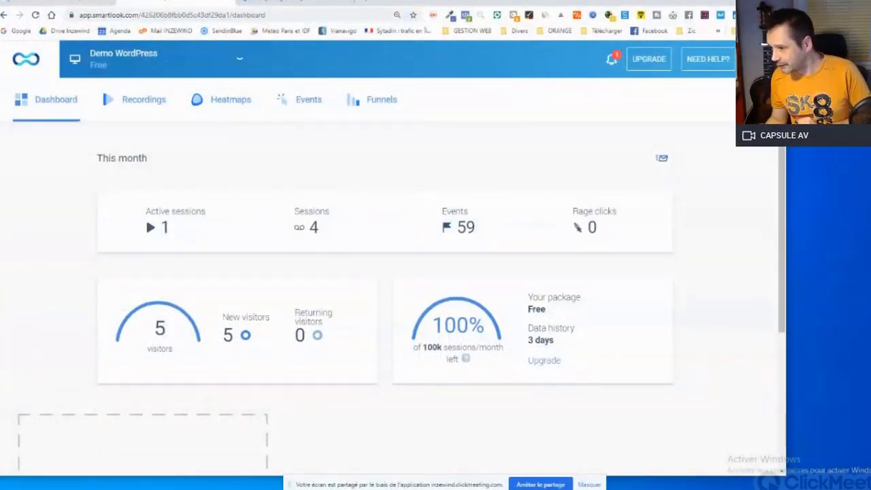
Step: Return to the recordings and compare the list of all visitors with the active sessions
{"action": "left_click", "coordinate": [143, 103]}
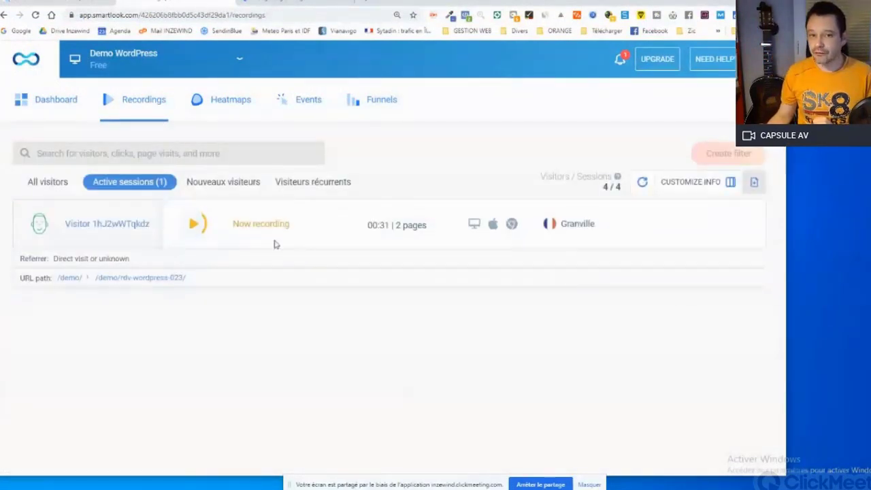
{"action": "left_click", "coordinate": [115, 184]}
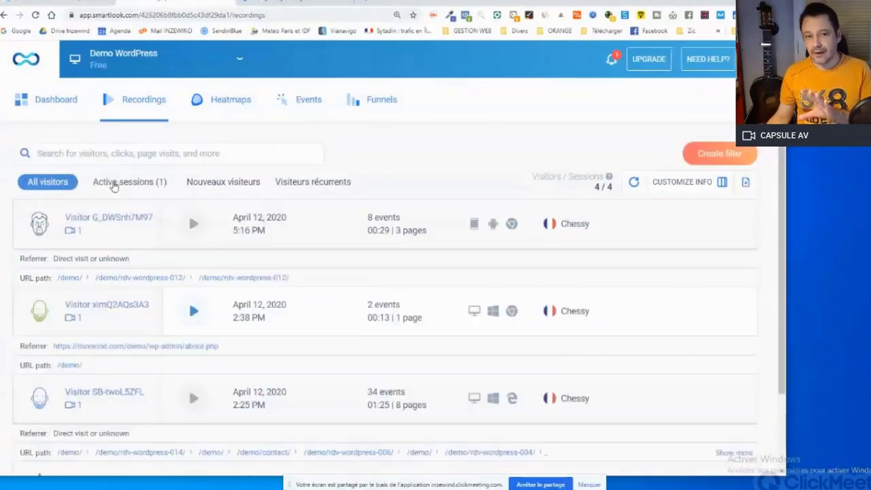
{"action": "left_click", "coordinate": [114, 184]}
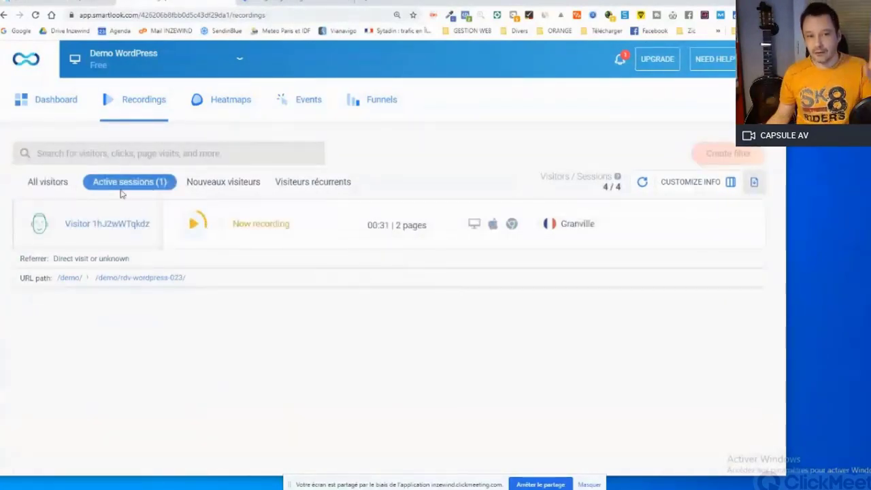
{"action": "left_click", "coordinate": [62, 182]}
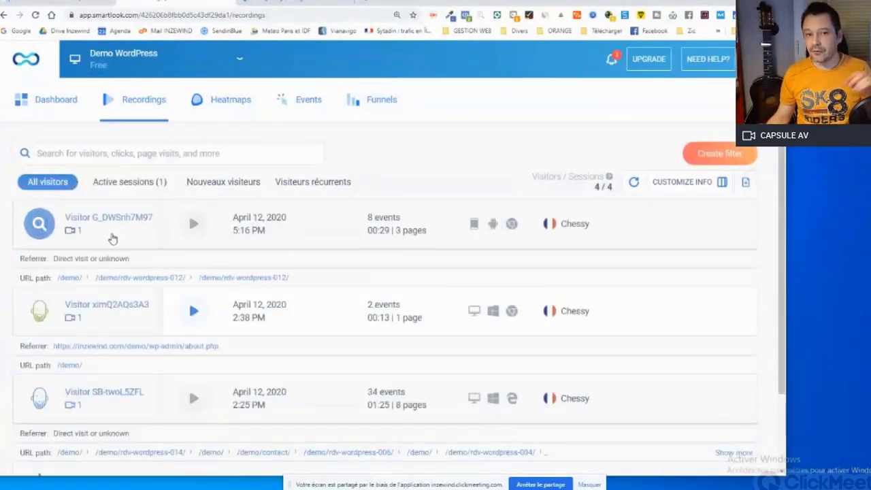
{"action": "left_click", "coordinate": [131, 184]}
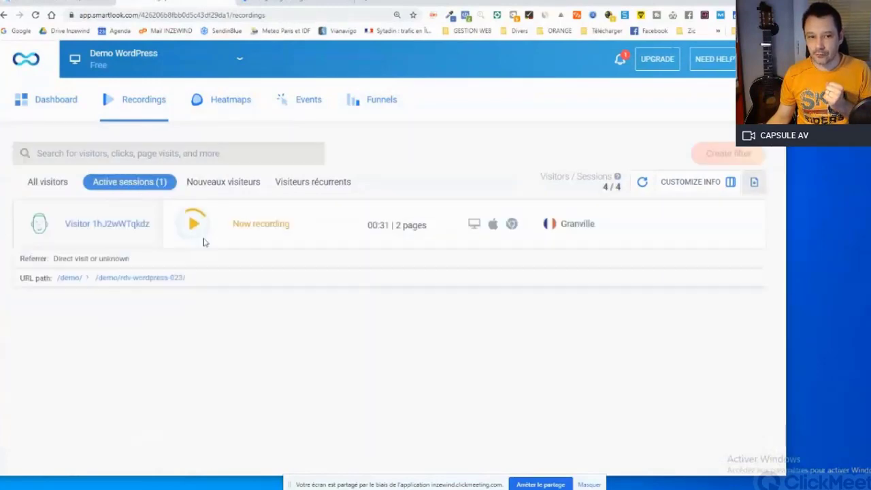
Step: Play the active Granville visitor's recording to the end, check the visitor's totals, and return to the list of all visitors
{"action": "left_click", "coordinate": [195, 226]}
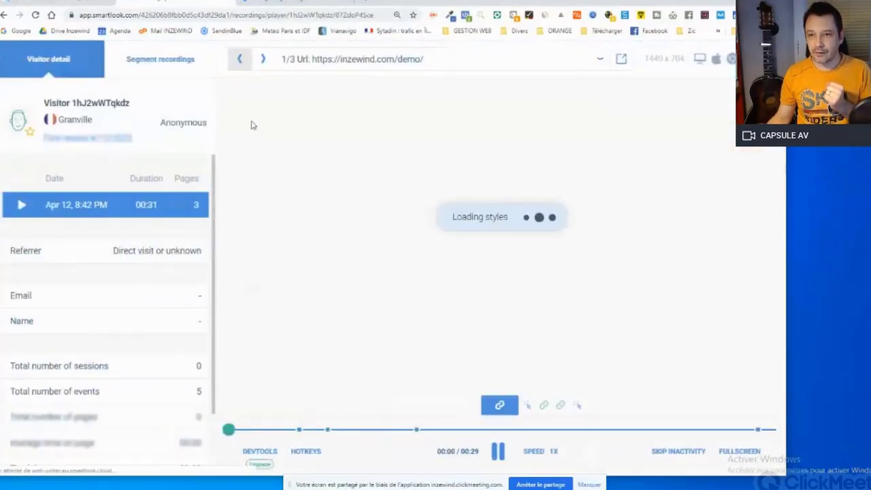
{"action": "left_click", "coordinate": [767, 59]}
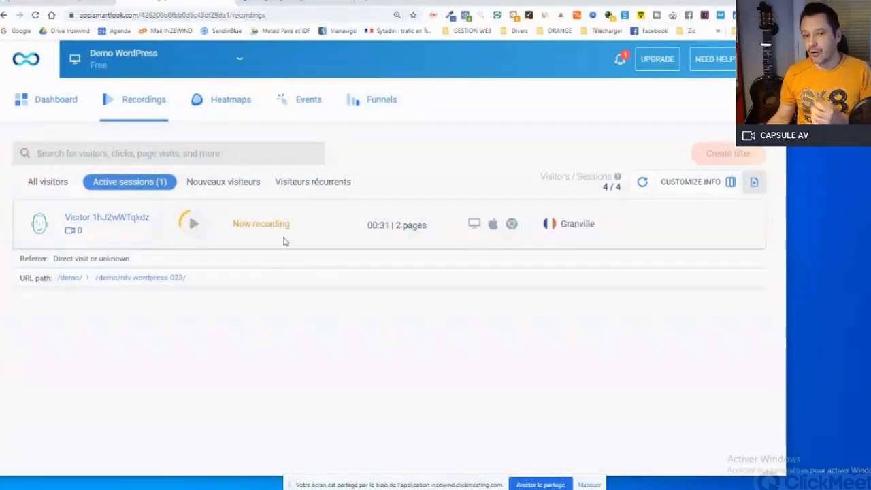
{"action": "left_click", "coordinate": [193, 226]}
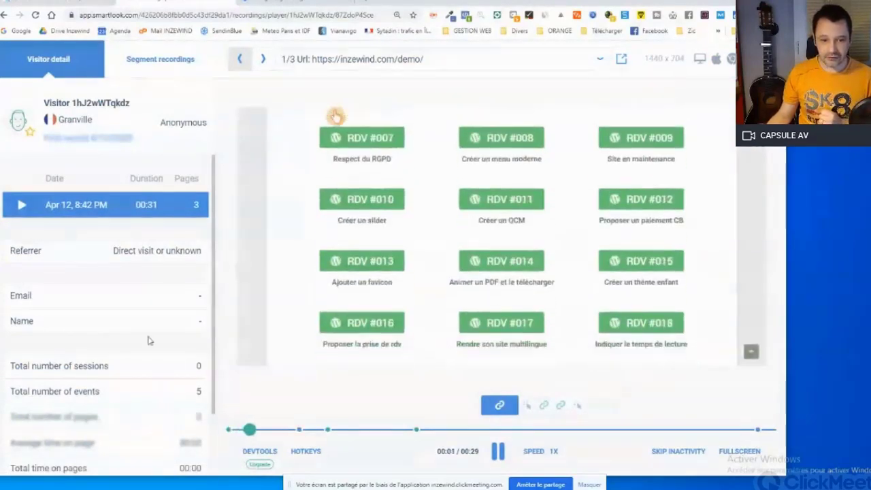
{"action": "scroll", "coordinate": [143, 317], "scroll_direction": "down", "scroll_amount": 1}
{"action": "scroll", "coordinate": [144, 316], "scroll_direction": "up", "scroll_amount": 1}
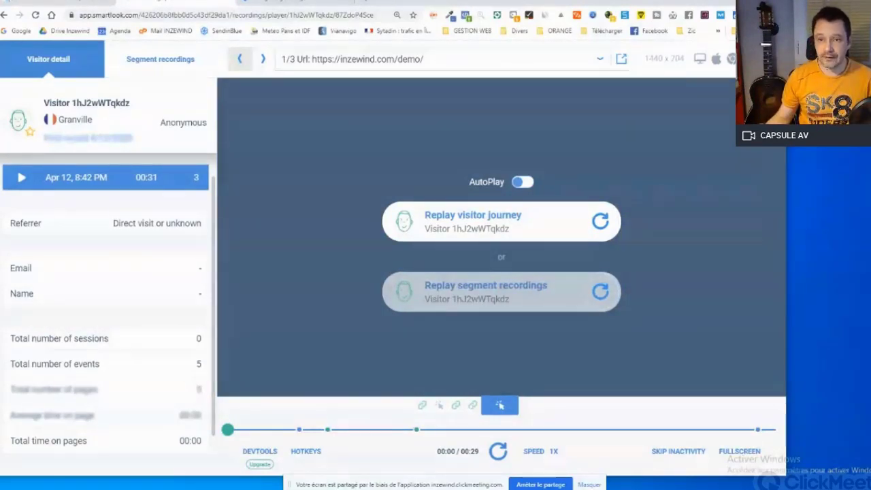
{"action": "key", "text": "Escape"}
{"action": "left_click", "coordinate": [33, 184]}
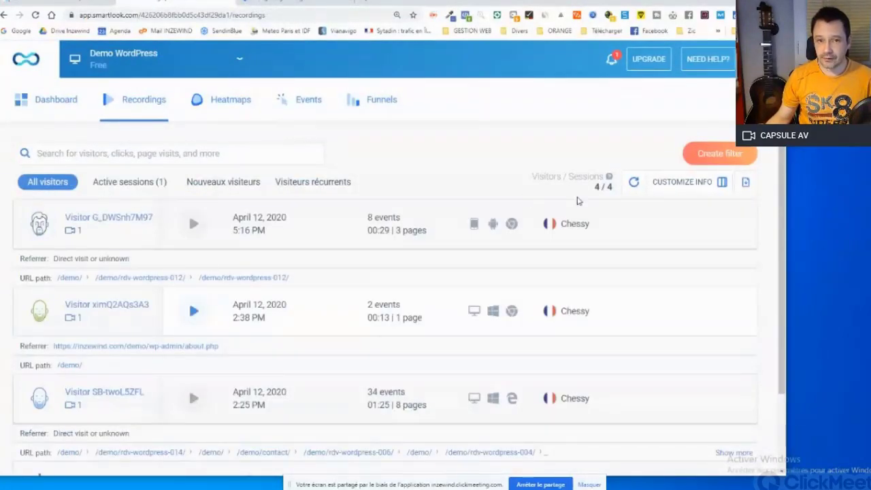
Step: Refresh the recordings, switch to the inzewind.com project, and check its active sessions before listing all its visitors
{"action": "left_click", "coordinate": [634, 182]}
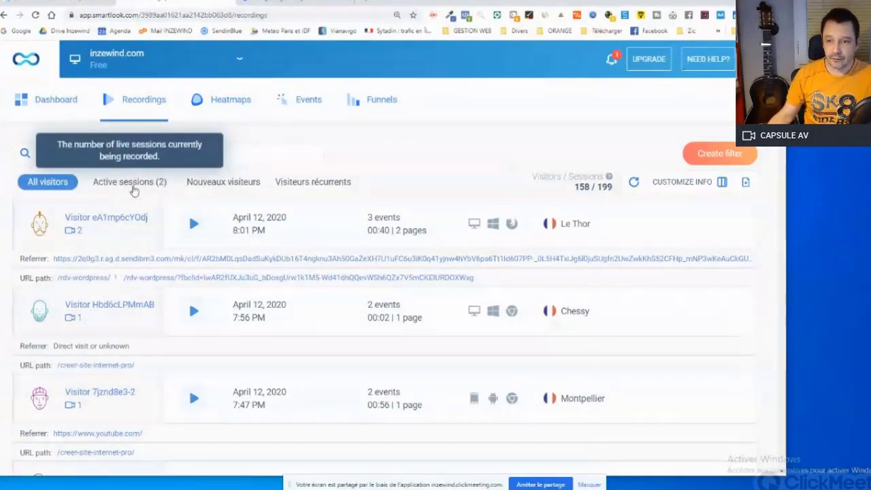
{"action": "left_click", "coordinate": [134, 191]}
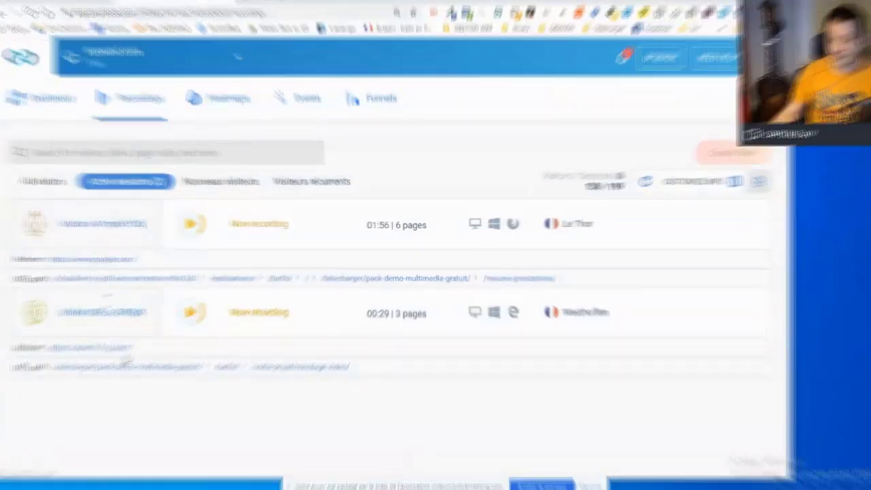
{"action": "left_click", "coordinate": [56, 183]}
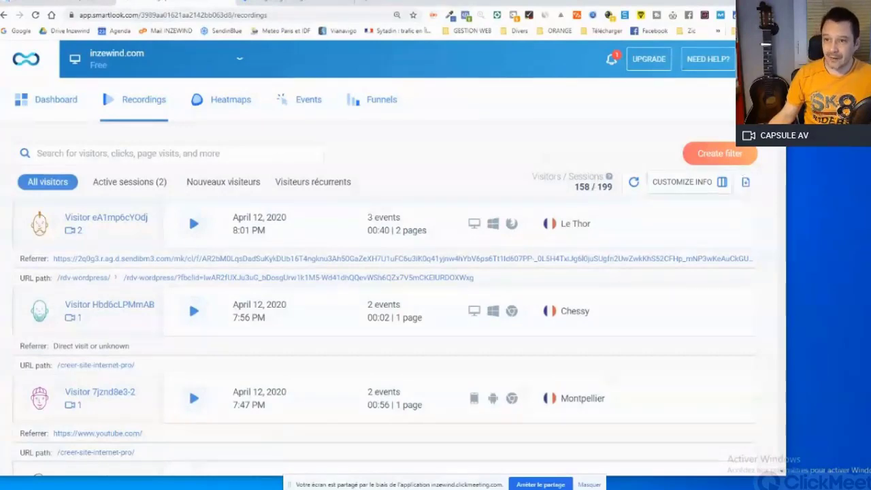
Step: Browse the inzewind.com visitor recordings and compare the visitors' locations, devices, referrers and URL paths
{"action": "scroll", "coordinate": [381, 299], "scroll_direction": "down", "scroll_amount": 4}
{"action": "scroll", "coordinate": [381, 299], "scroll_direction": "up", "scroll_amount": 3}
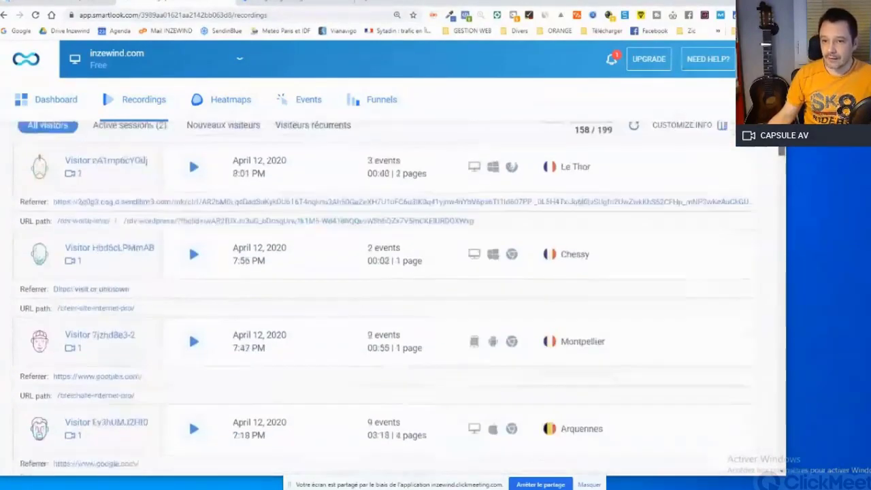
{"action": "scroll", "coordinate": [596, 224], "scroll_direction": "down", "scroll_amount": 2}
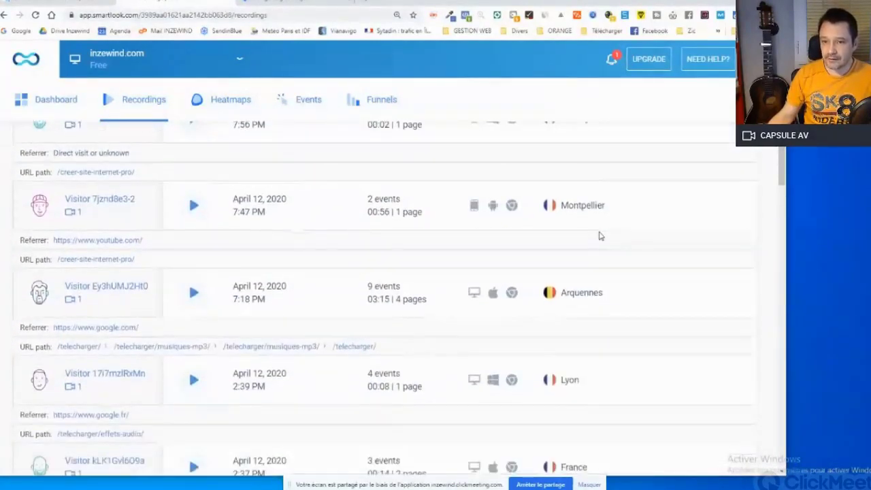
{"action": "scroll", "coordinate": [599, 236], "scroll_direction": "down", "scroll_amount": 7}
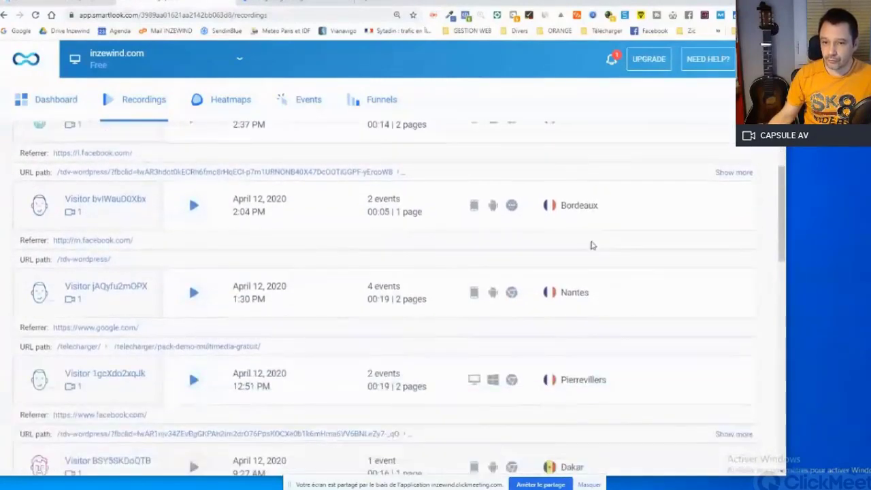
{"action": "scroll", "coordinate": [680, 272], "scroll_direction": "down", "scroll_amount": 1}
{"action": "scroll", "coordinate": [729, 268], "scroll_direction": "down", "scroll_amount": 1}
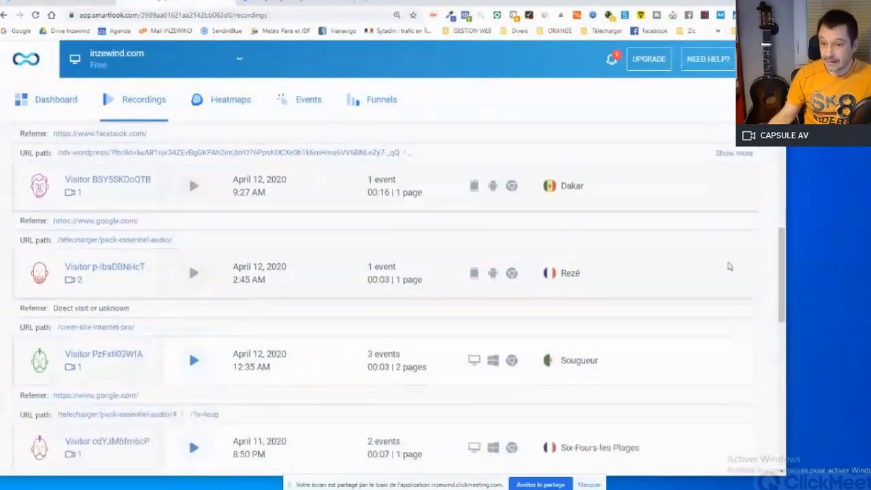
{"action": "scroll", "coordinate": [583, 265], "scroll_direction": "down", "scroll_amount": 2}
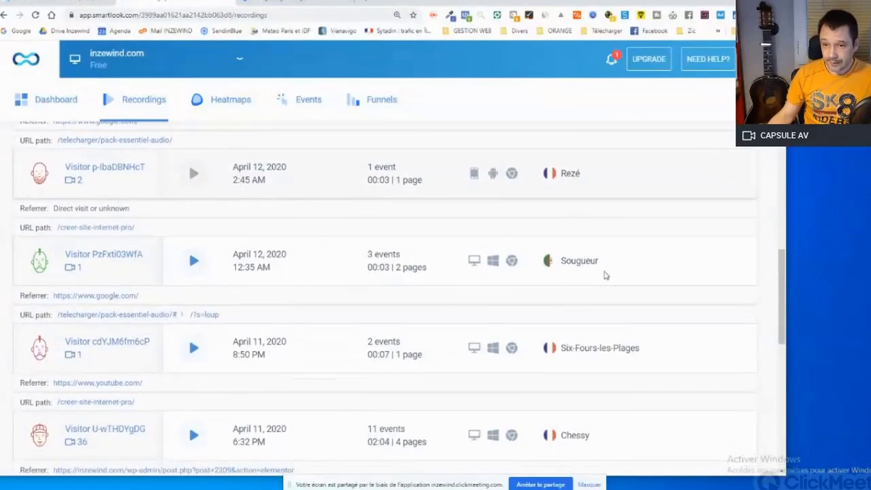
Step: Look through the older inzewind.com visitor recordings from April 12 back to April 9, 2020
{"action": "scroll", "coordinate": [612, 279], "scroll_direction": "down", "scroll_amount": 3}
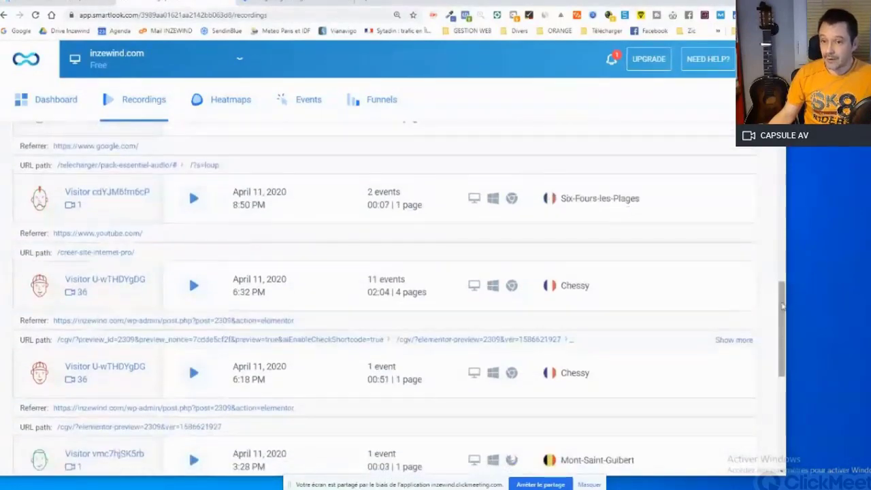
{"action": "left_click_drag", "start_coordinate": [782, 311], "coordinate": [783, 358]}
{"action": "scroll", "coordinate": [784, 358], "scroll_direction": "down", "scroll_amount": 12}
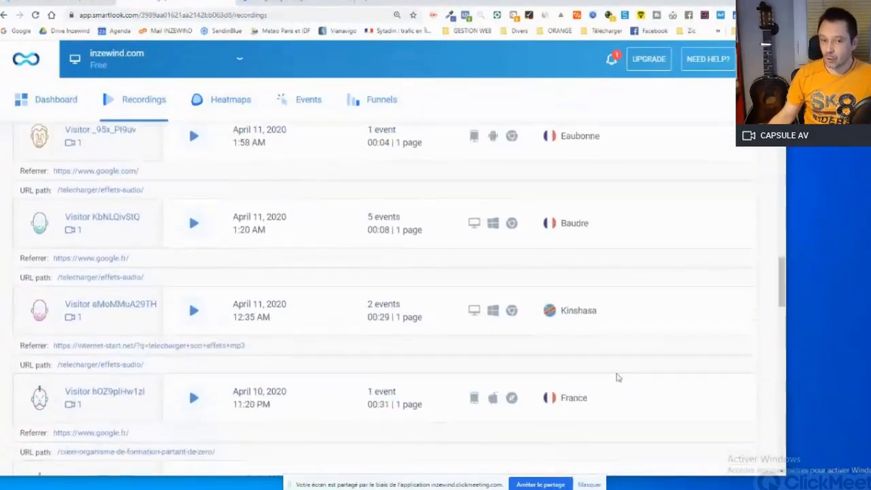
{"action": "scroll", "coordinate": [455, 336], "scroll_direction": "down", "scroll_amount": 20}
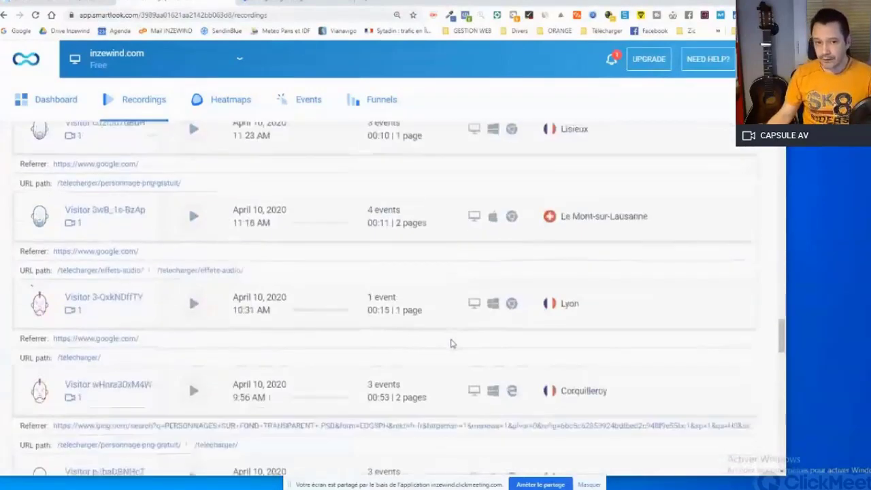
{"action": "scroll", "coordinate": [272, 293], "scroll_direction": "down", "scroll_amount": 4}
{"action": "scroll", "coordinate": [288, 294], "scroll_direction": "down", "scroll_amount": 10}
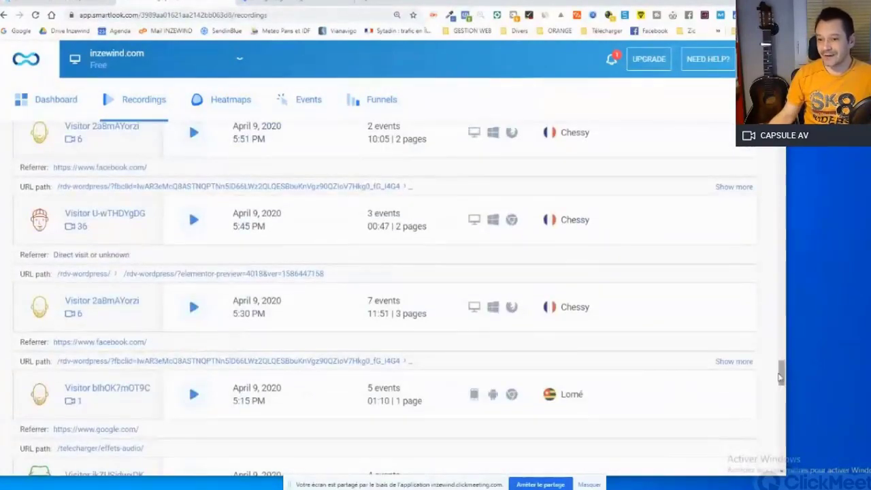
Step: Go back to the April 10 recordings and highlight the m.facebook.com referrer of the visitor from Chatou
{"action": "left_click_drag", "start_coordinate": [781, 373], "coordinate": [771, 235]}
{"action": "scroll", "coordinate": [467, 311], "scroll_direction": "up", "scroll_amount": 3}
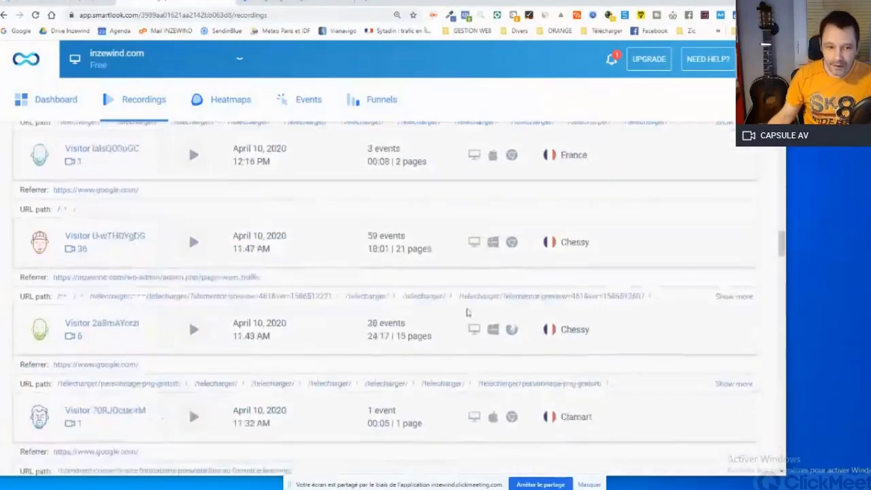
{"action": "scroll", "coordinate": [104, 281], "scroll_direction": "up", "scroll_amount": 1}
{"action": "scroll", "coordinate": [104, 281], "scroll_direction": "up", "scroll_amount": 3}
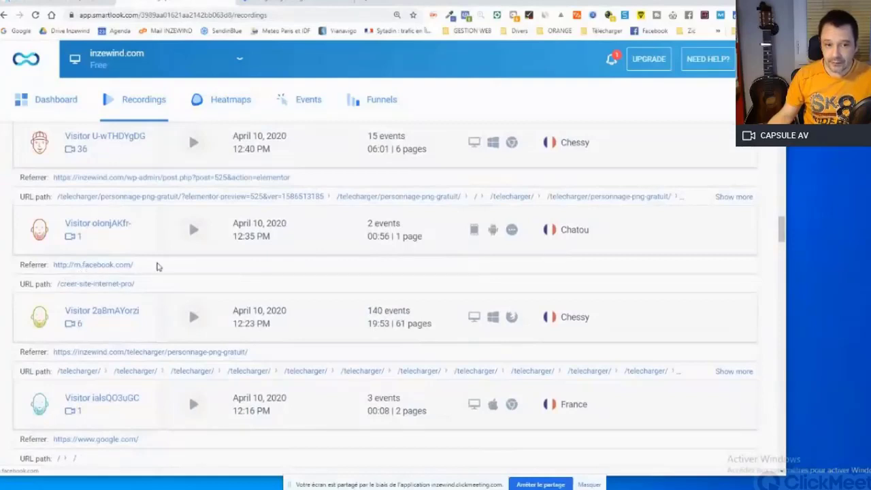
{"action": "left_click_drag", "start_coordinate": [135, 266], "coordinate": [50, 268]}
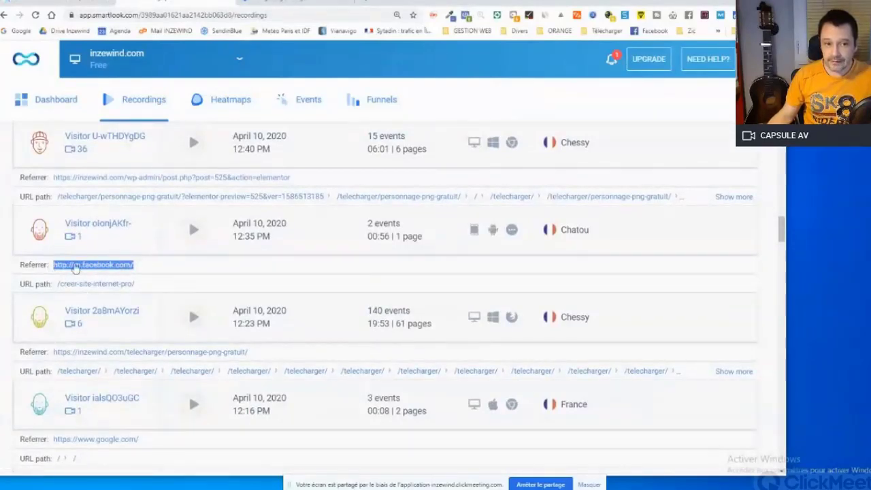
Step: Play the Chatou visitor's recording, skip ahead to its end, and return to the recordings list
{"action": "scroll", "coordinate": [102, 268], "scroll_direction": "up", "scroll_amount": 1}
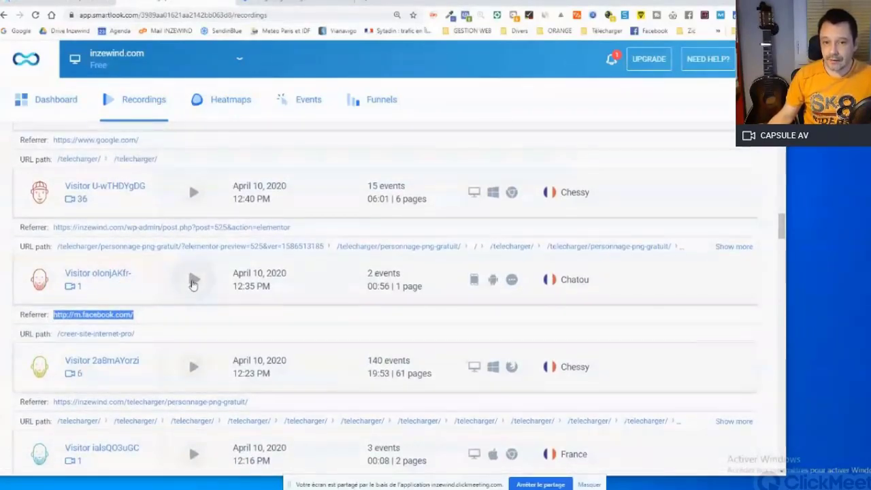
{"action": "left_click", "coordinate": [194, 283]}
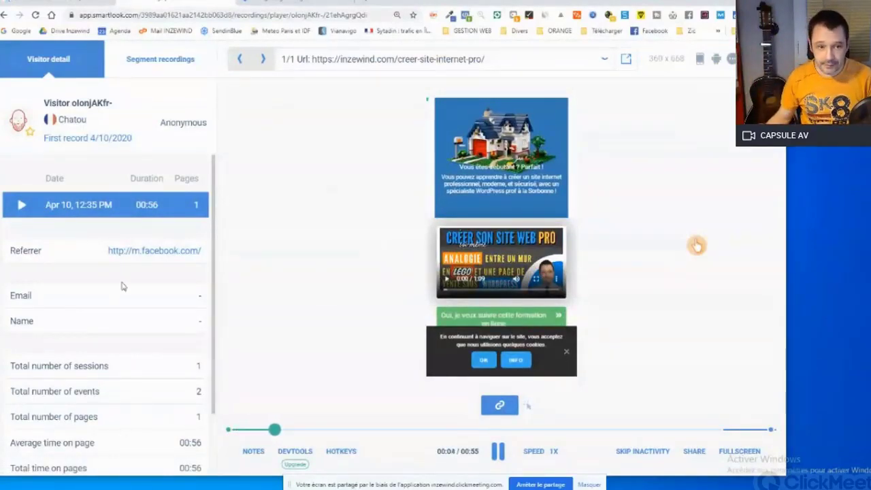
{"action": "left_click_drag", "start_coordinate": [286, 429], "coordinate": [751, 429]}
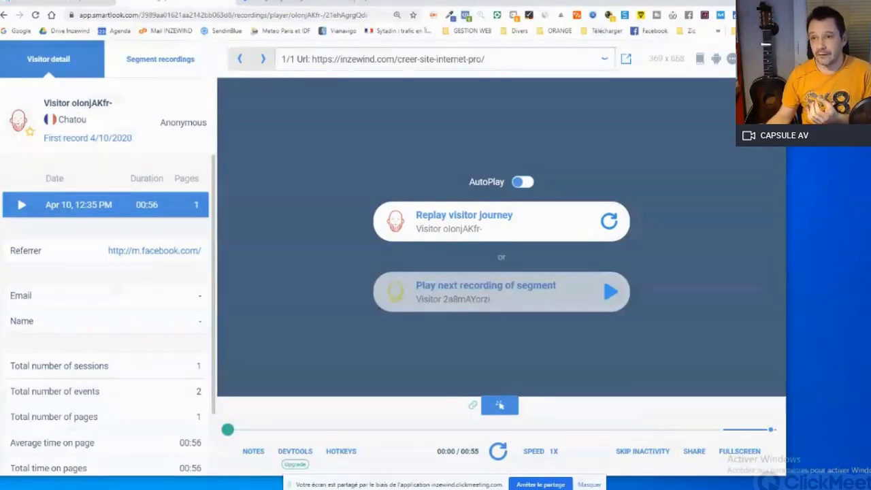
{"action": "left_click", "coordinate": [768, 60]}
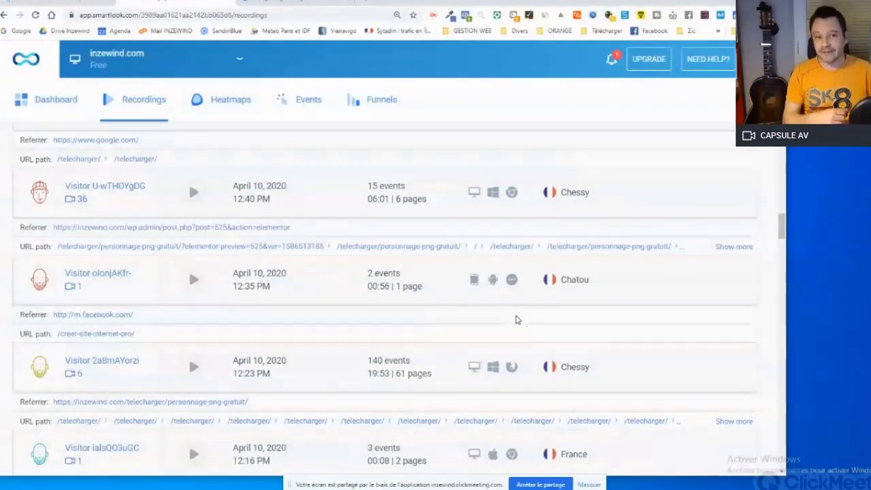
Step: Review the inzewind.com heatmaps, view the tracked events for the last 7 days, and dismiss the introductory messages
{"action": "scroll", "coordinate": [515, 319], "scroll_direction": "up", "scroll_amount": 2}
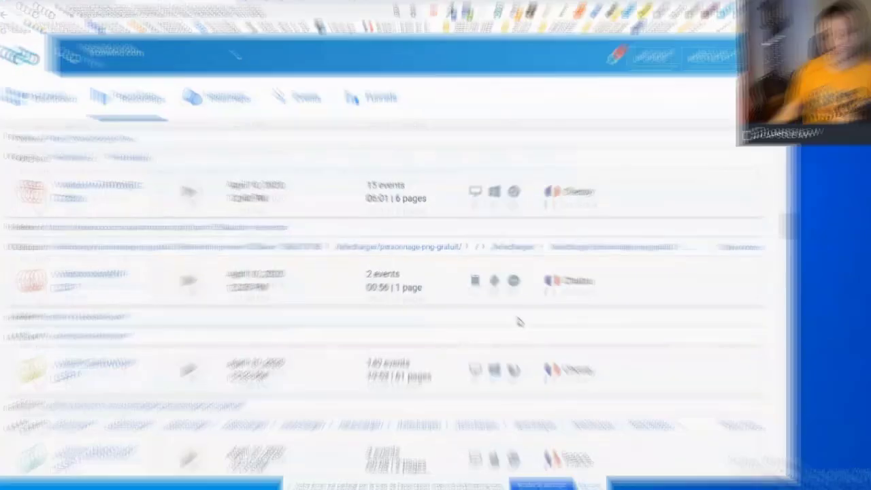
{"action": "left_click", "coordinate": [230, 106]}
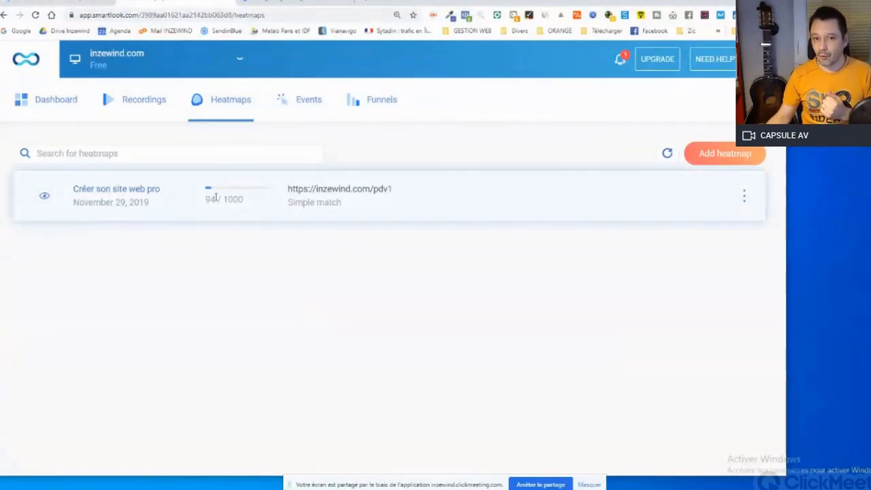
{"action": "left_click", "coordinate": [301, 102]}
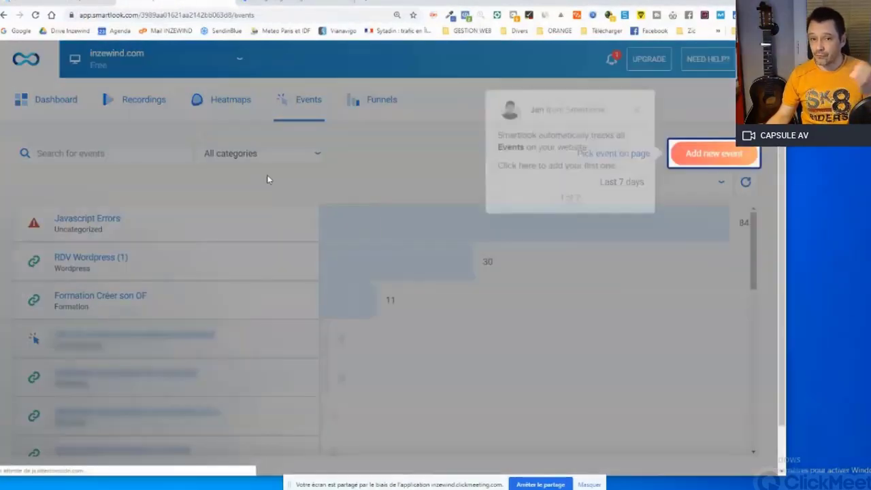
{"action": "left_click", "coordinate": [415, 179]}
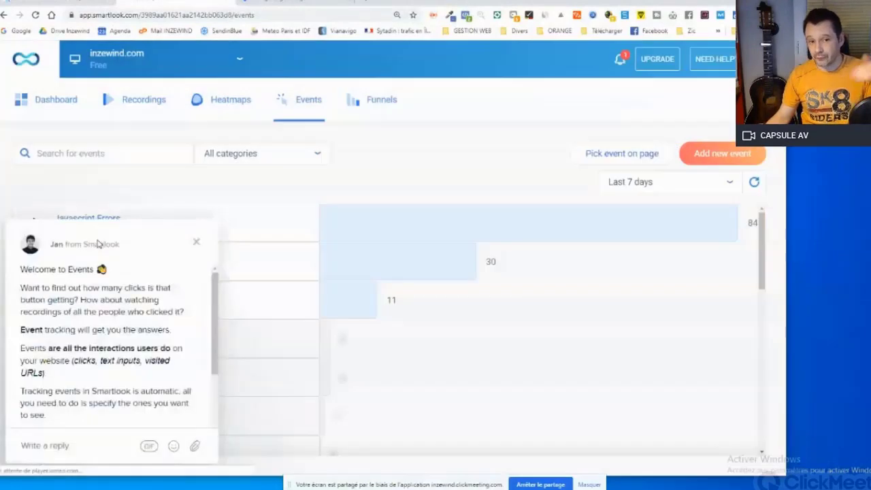
{"action": "left_click", "coordinate": [196, 243]}
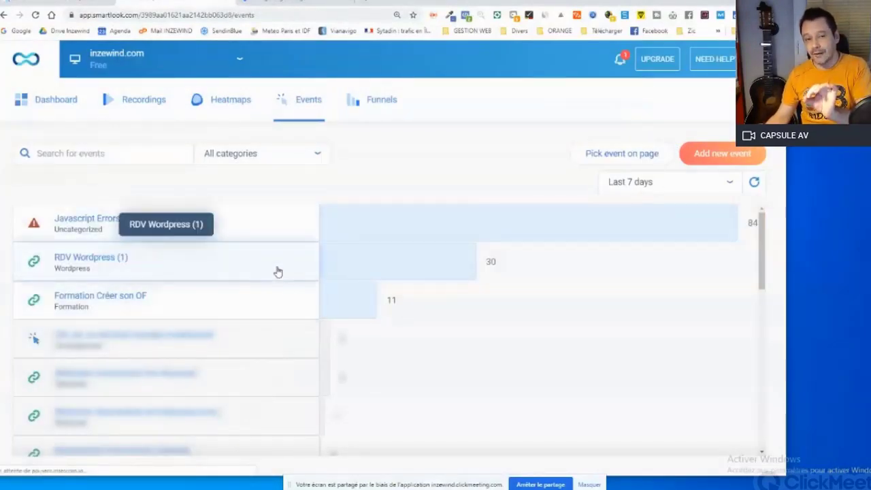
Step: Open the Formation Créer son OF funnel, examine its conversion steps and the funnel choices, and return to the dashboard
{"action": "left_click", "coordinate": [373, 107]}
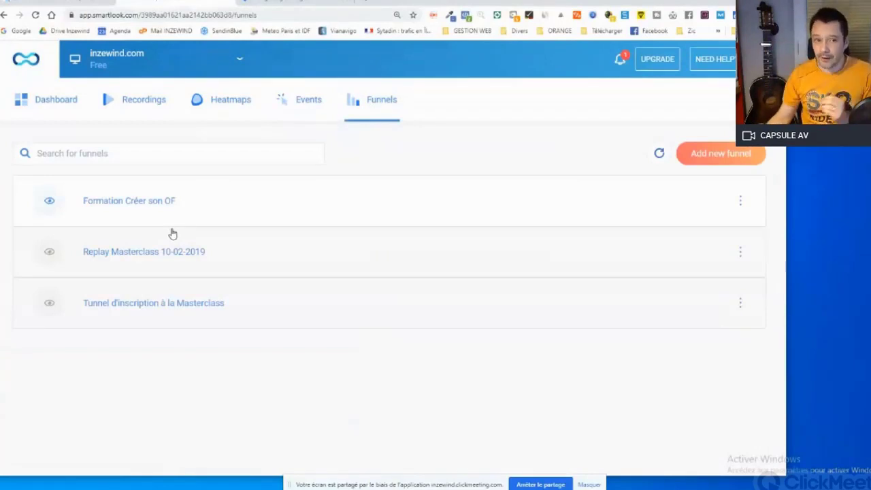
{"action": "left_click", "coordinate": [127, 206]}
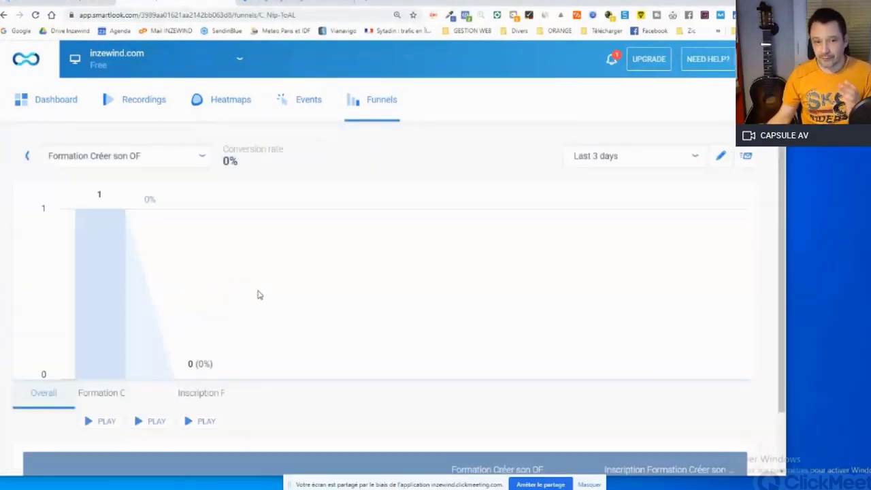
{"action": "scroll", "coordinate": [249, 293], "scroll_direction": "down", "scroll_amount": 2}
{"action": "scroll", "coordinate": [225, 285], "scroll_direction": "up", "scroll_amount": 2}
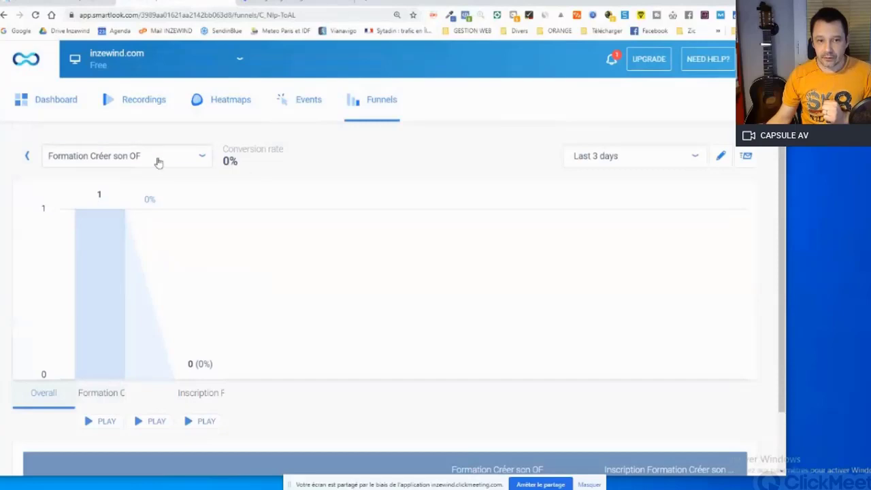
{"action": "left_click", "coordinate": [194, 157]}
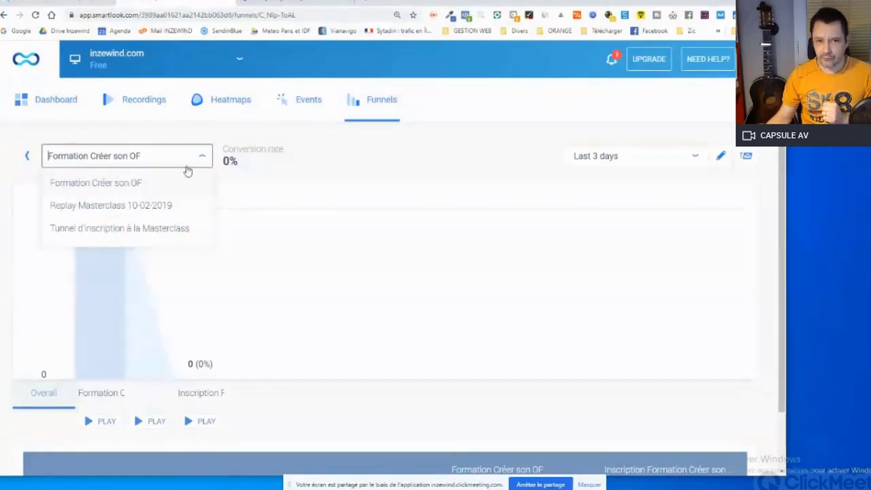
{"action": "left_click", "coordinate": [179, 183]}
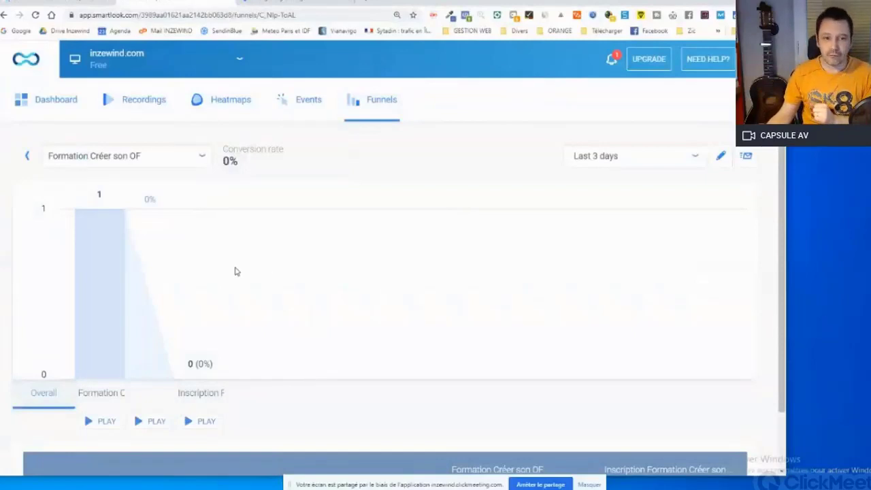
{"action": "scroll", "coordinate": [204, 286], "scroll_direction": "down", "scroll_amount": 1}
{"action": "scroll", "coordinate": [197, 288], "scroll_direction": "up", "scroll_amount": 1}
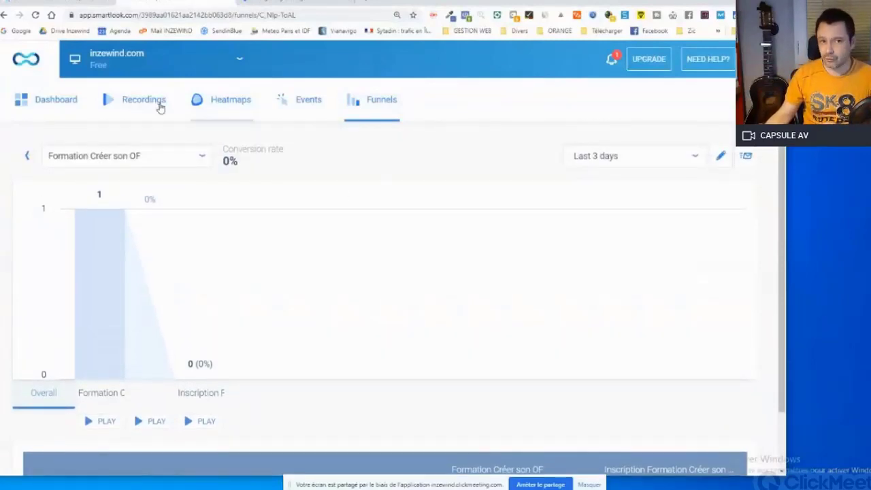
{"action": "left_click", "coordinate": [64, 102]}
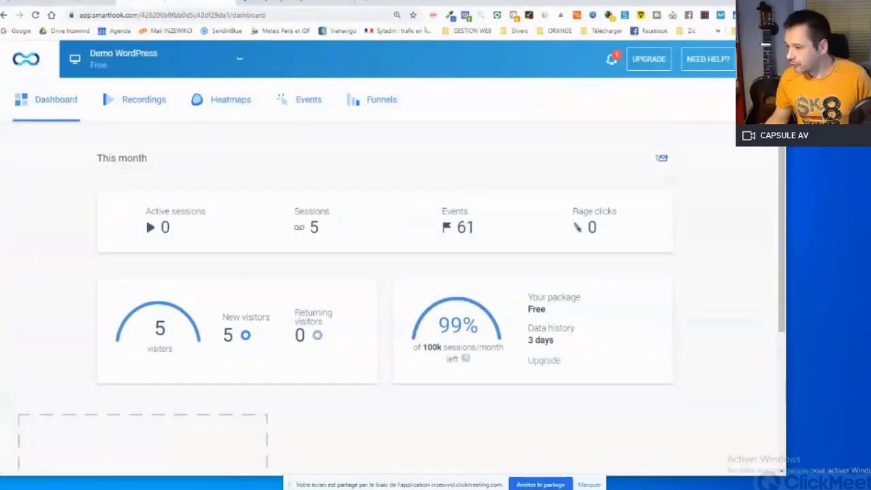